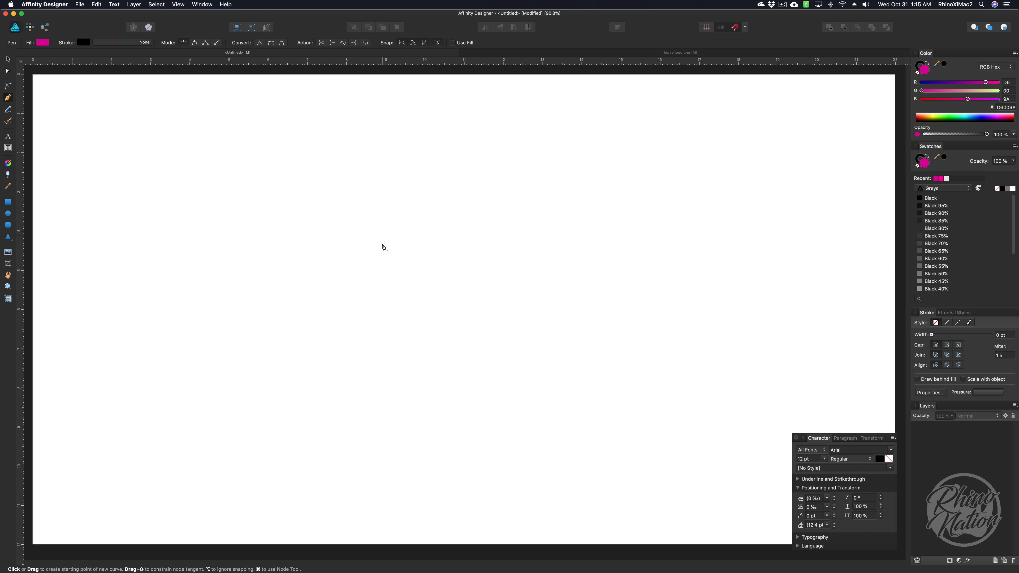
Draw a horizontal straight segment about 5.6 units long with the Pen tool, followed by a straight segment running down-right at 45 degrees
key(space)
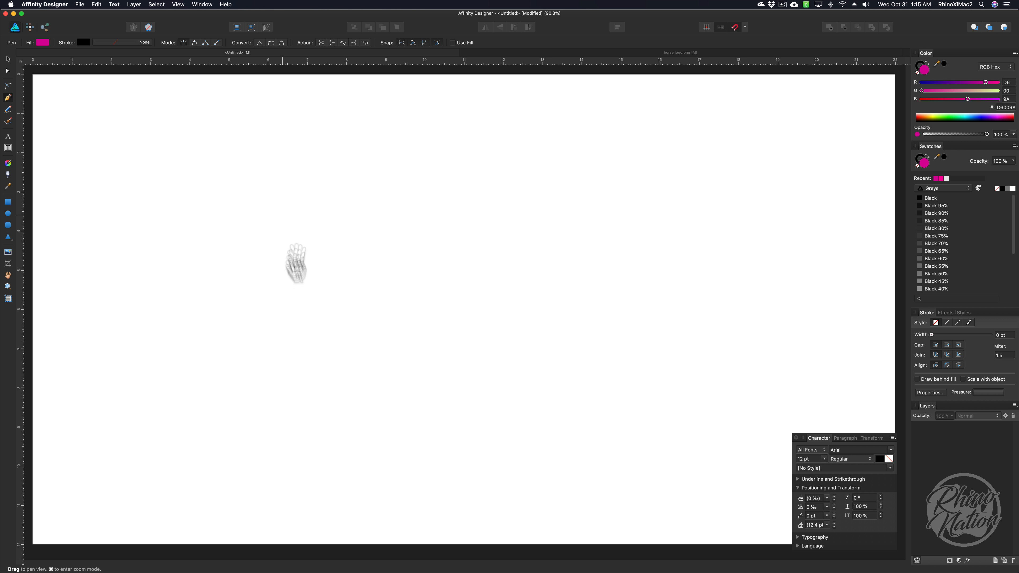
mouse_move(355, 260)
mouse_down()
mouse_move(408, 300)
mouse_move(355, 289)
mouse_move(432, 278)
mouse_move(358, 256)
mouse_up()
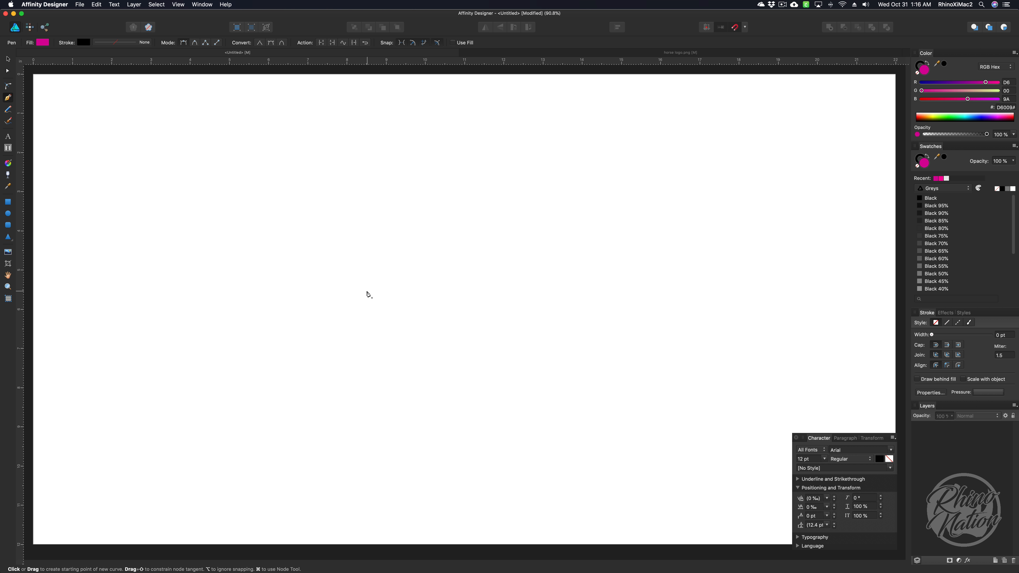
click(279, 222)
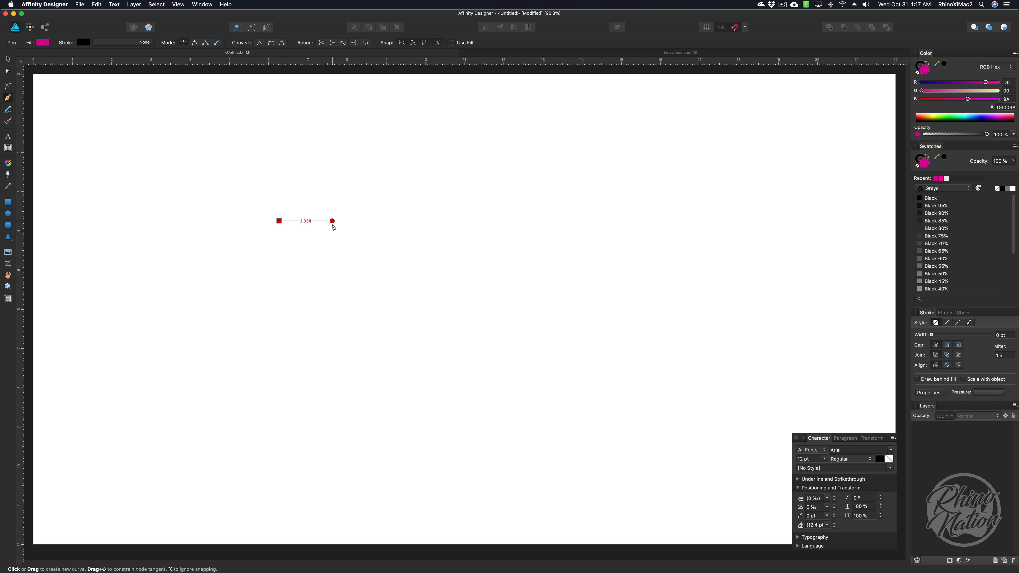
key(shift)
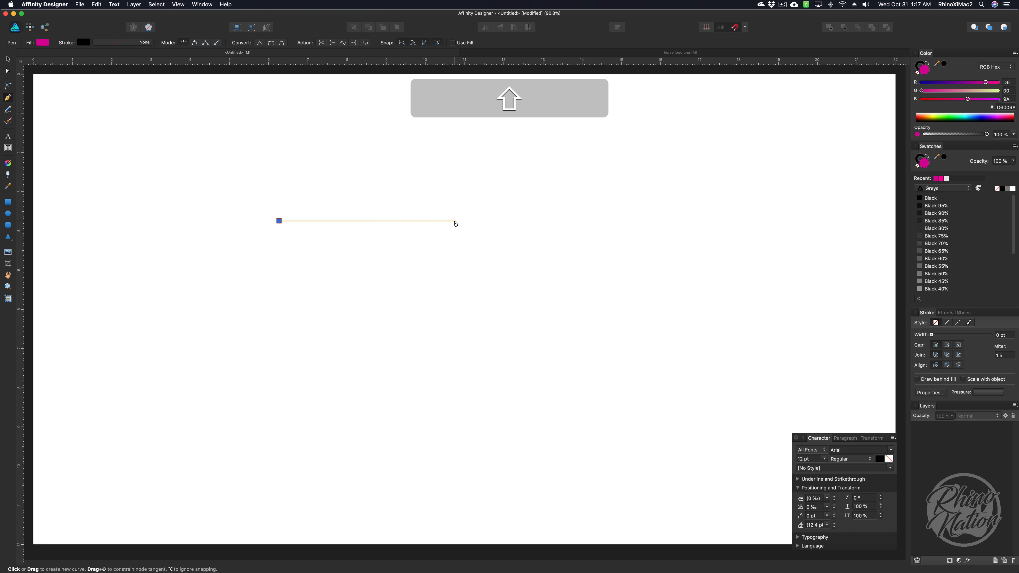
shift+click(501, 223)
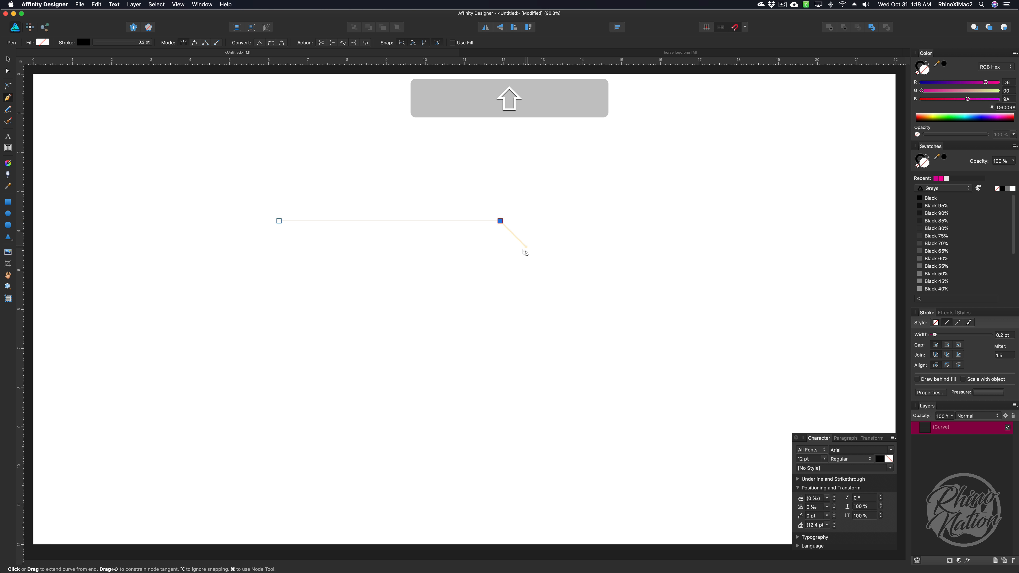
shift+click(575, 296)
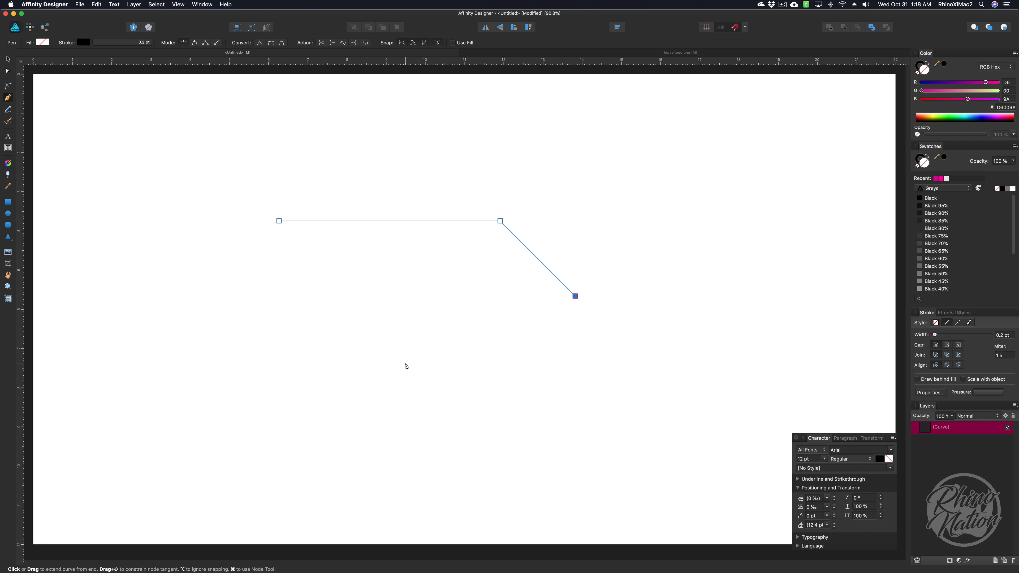
Continue the path to the lower left with a smooth node with horizontal handles and another smooth node with slanted handles
drag(405, 364, 316, 354)
key(shift)
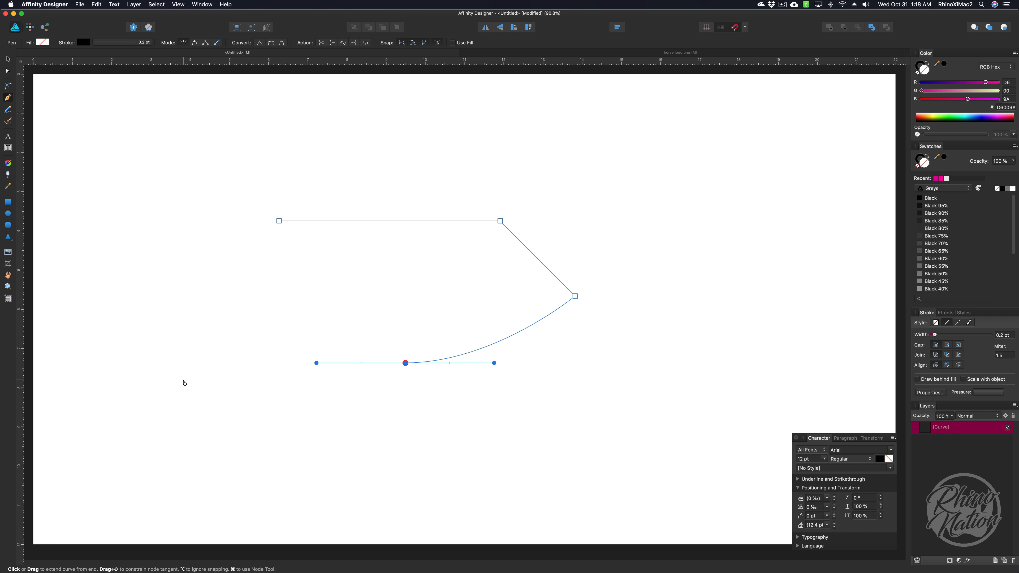
drag(183, 380, 112, 423)
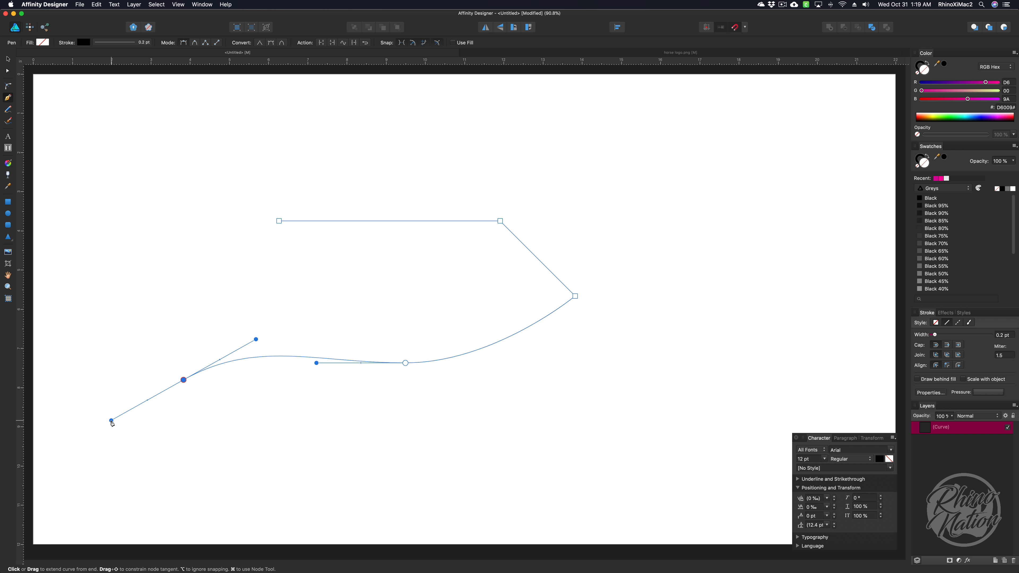
Break the last node's outgoing handle to point back to the right, and add a smooth node below the previous curve
key(alt)
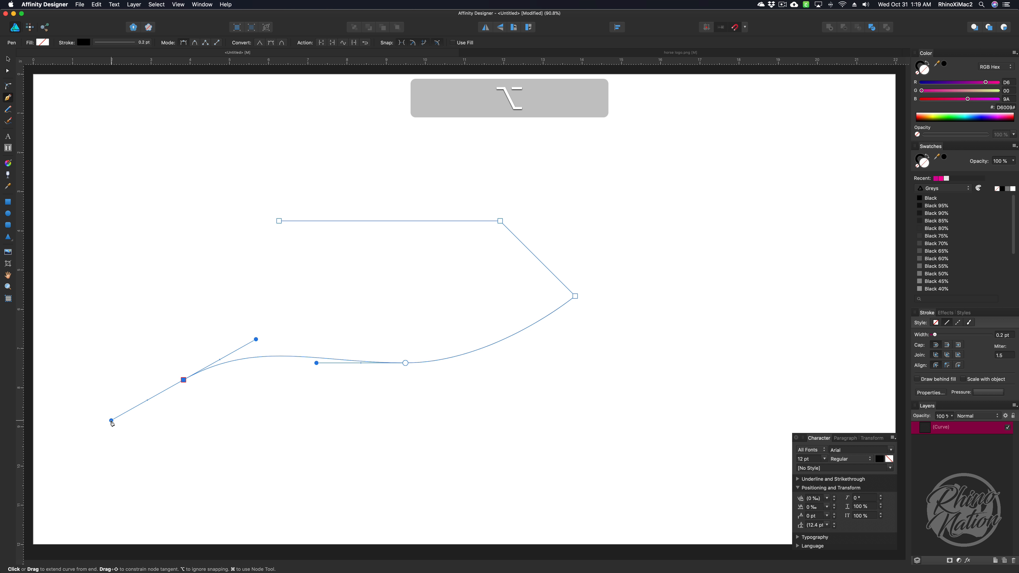
drag(111, 422, 281, 386)
drag(405, 412, 438, 451)
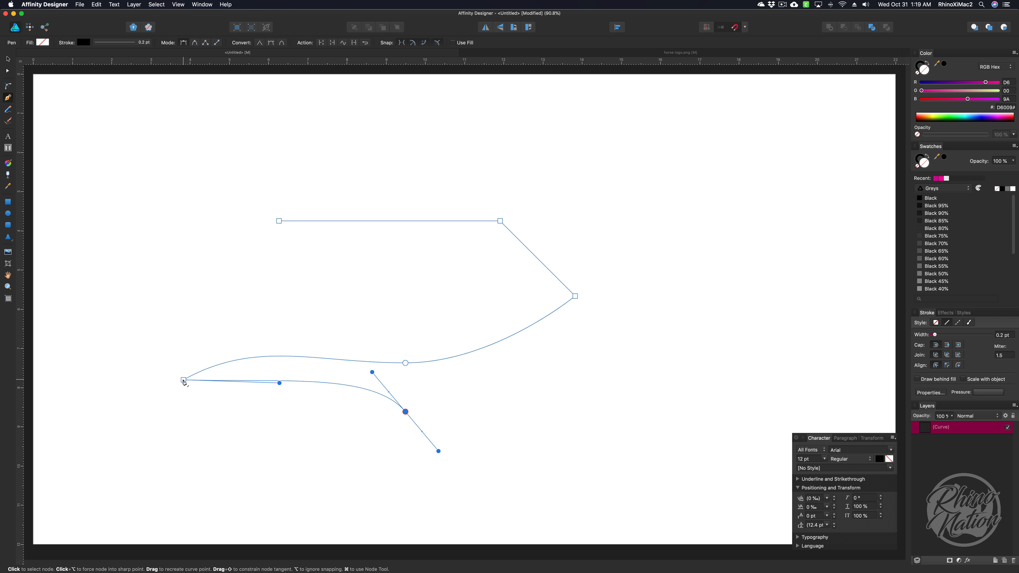
Round the path's leftmost node with long near-vertical handles and bow the diagonal segment outward from the upper corner node
drag(184, 380, 196, 451)
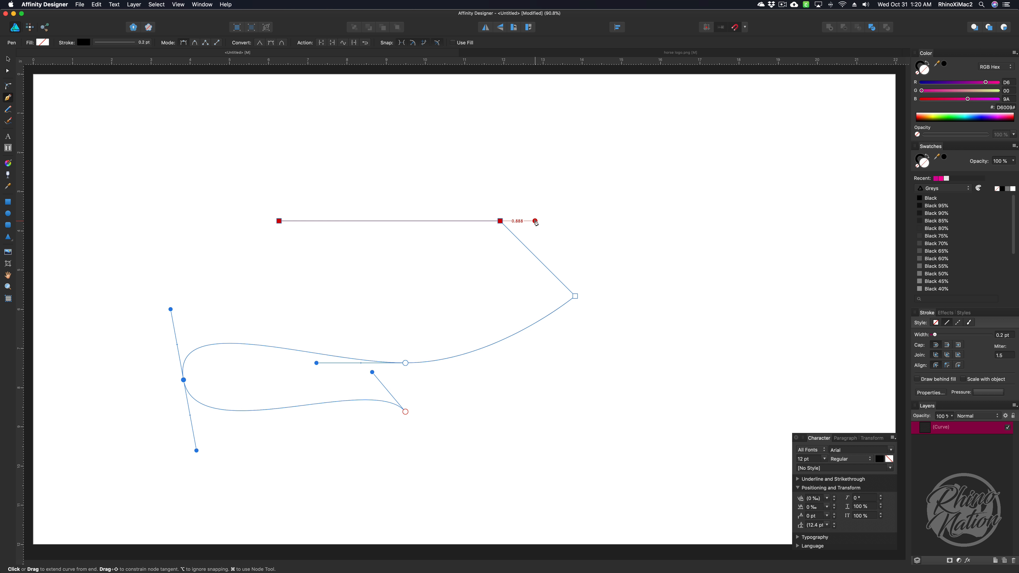
key(alt)
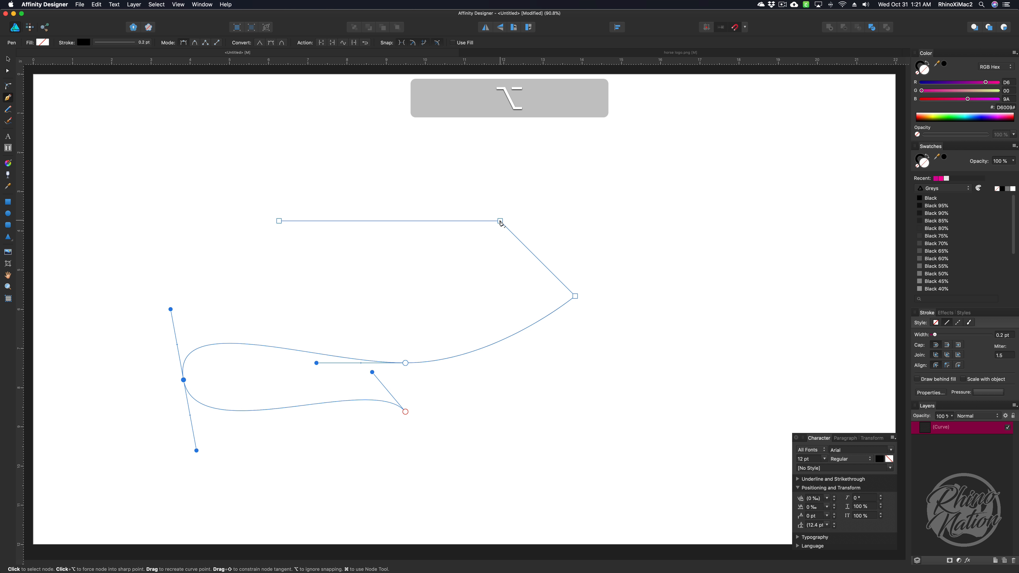
drag(500, 221, 590, 230)
Extend the path rightward with a smooth node, repositioning it up and to the right while angling its handles steeply downward
drag(579, 426, 618, 398)
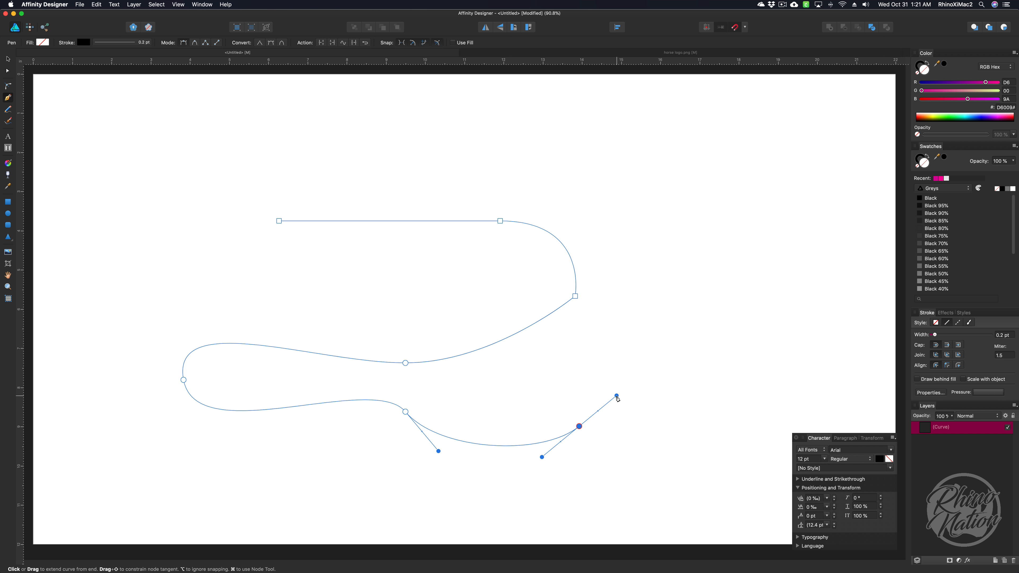
drag(618, 399, 663, 430)
key(space)
key(space)
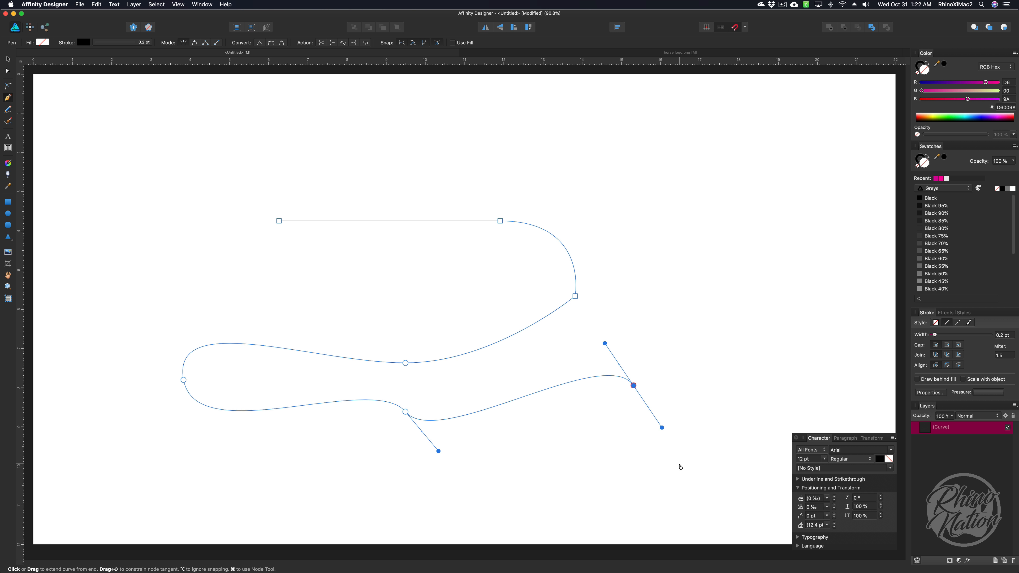
Extend the path with a node to the upper right and retract that node's incoming handle into it
drag(746, 278, 713, 236)
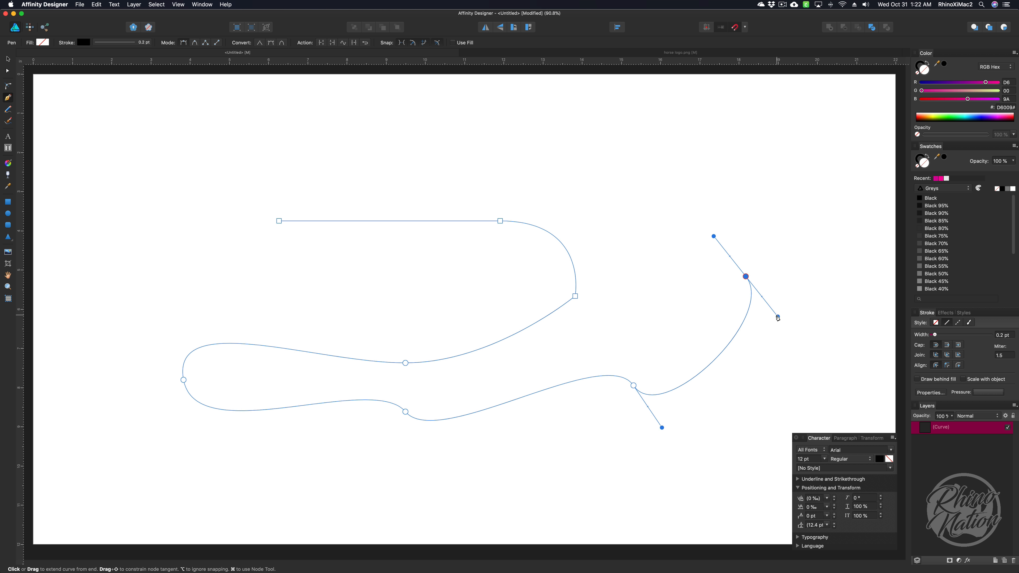
key(alt)
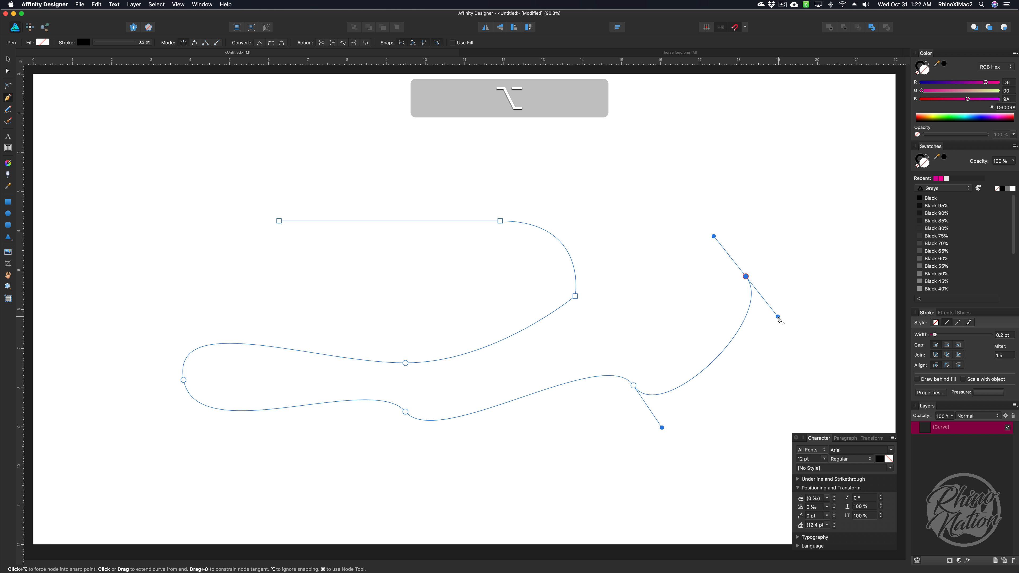
drag(778, 317, 746, 277)
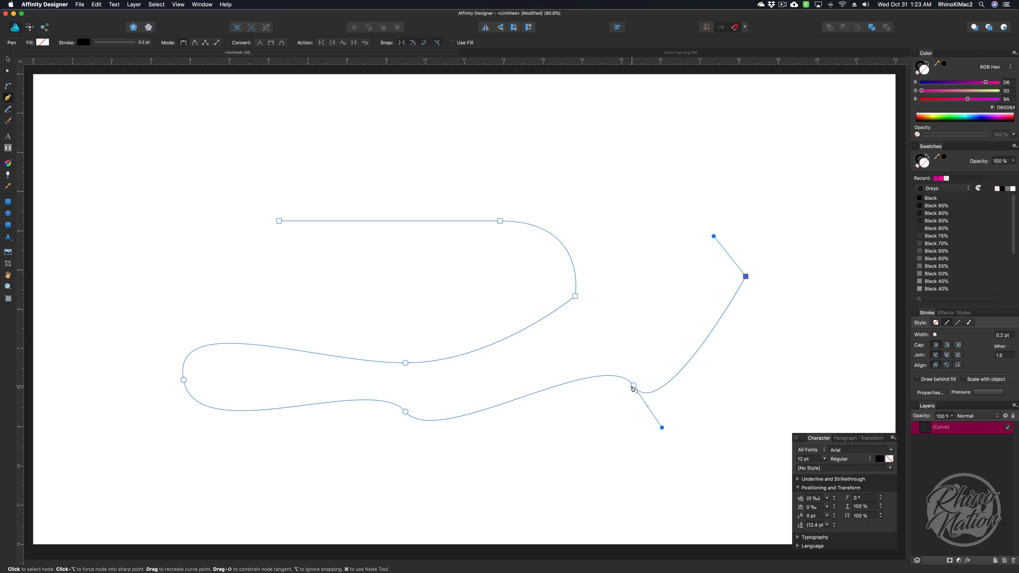
Force the path's second-to-last node into a sharp point, pull out new independent downward handles and move it slightly upward
key(alt)
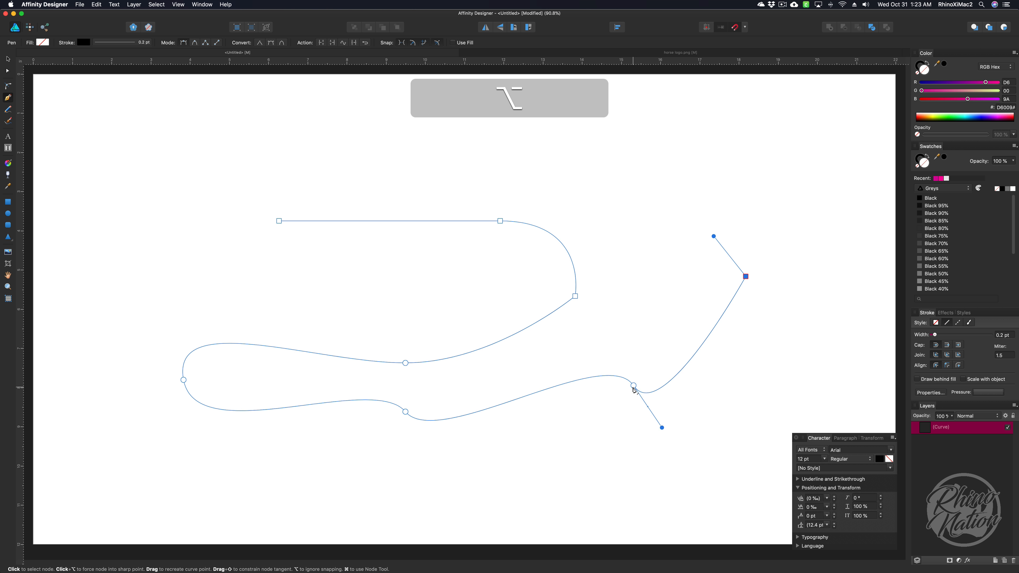
alt+click(634, 386)
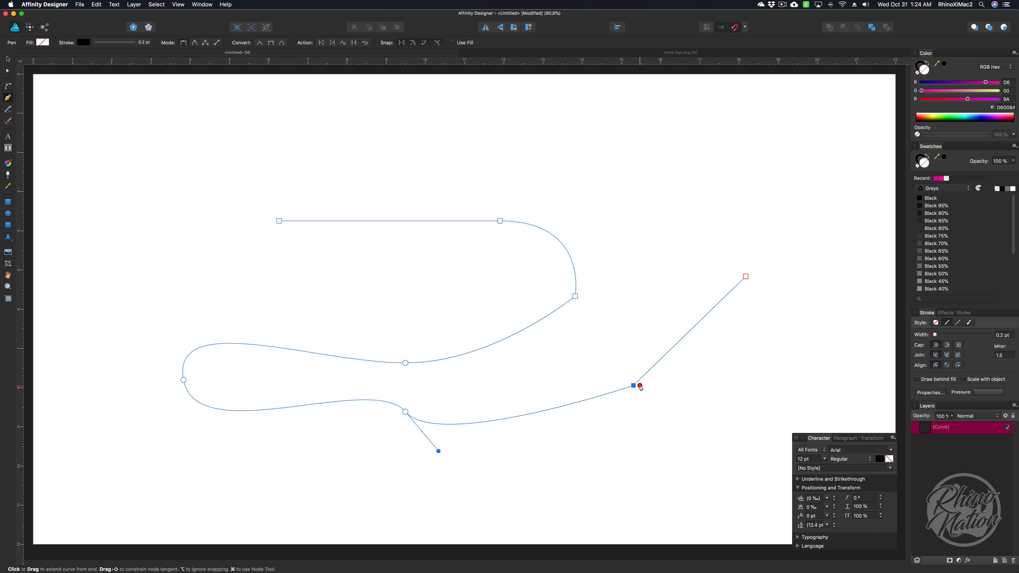
drag(634, 386, 689, 425)
key(alt)
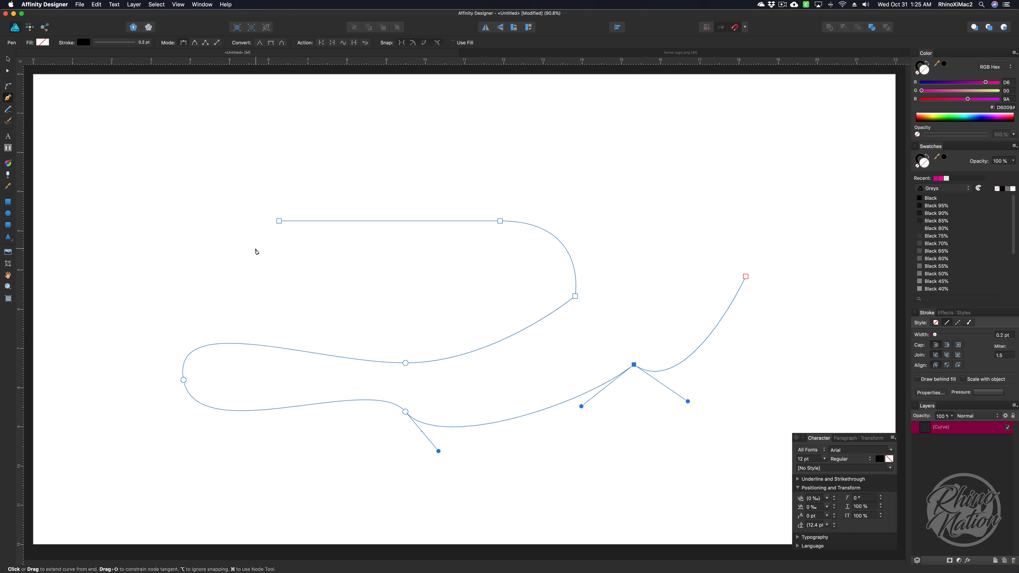
Move the bottom middle node slightly down and left, and swing its lower handle round to the lower left
super+click(405, 411)
key(super)
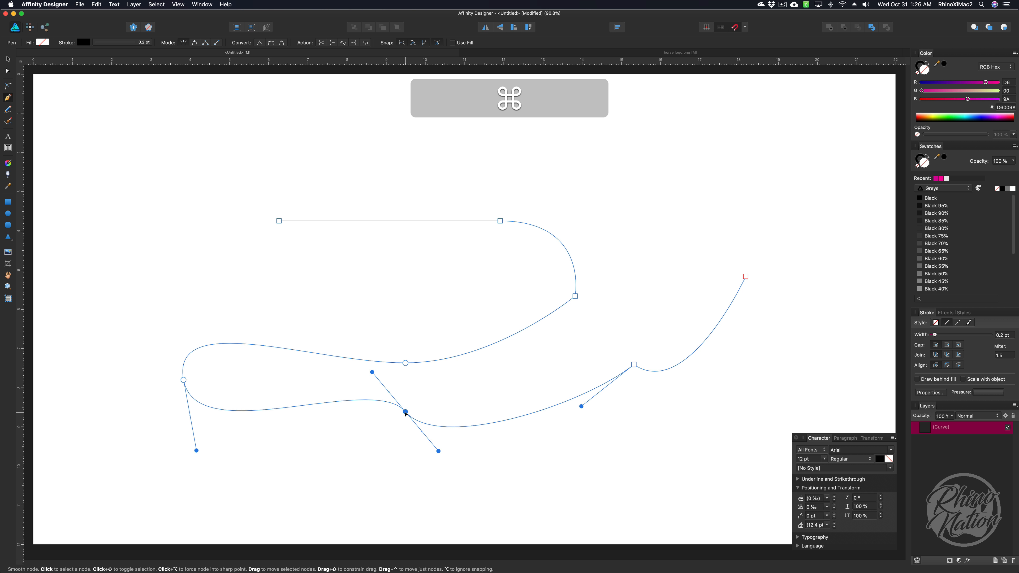
drag(405, 413, 393, 442)
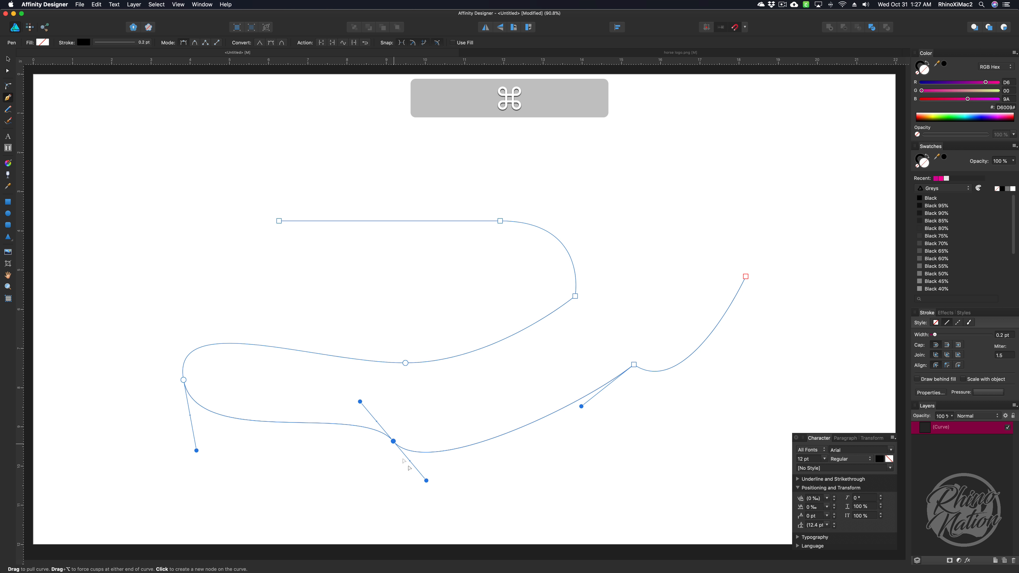
drag(426, 481, 332, 516)
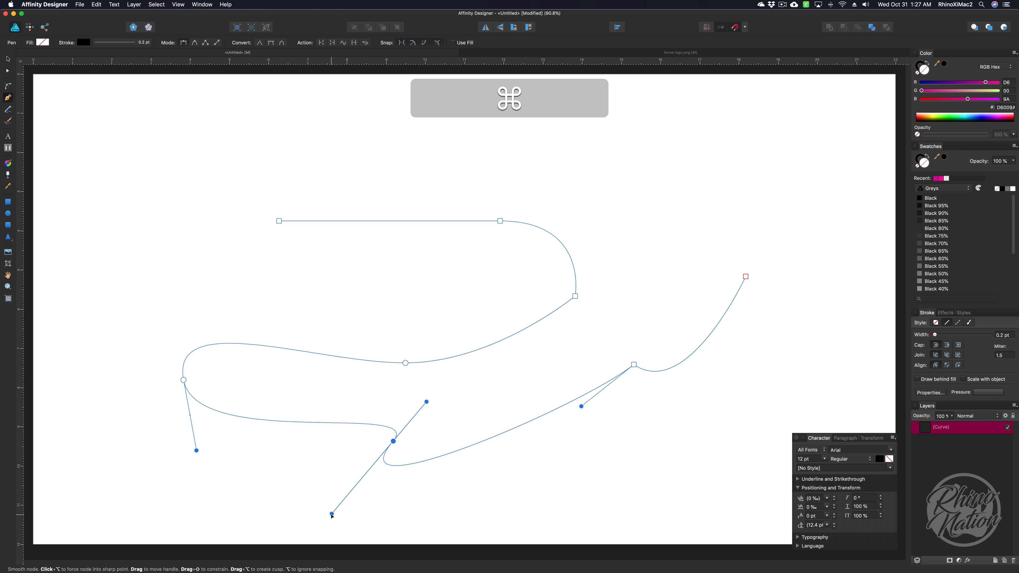
Turn the bottom middle node into a cusp, realign its handles, and break them again with the lower handle pointing down-left
drag(332, 514, 535, 485)
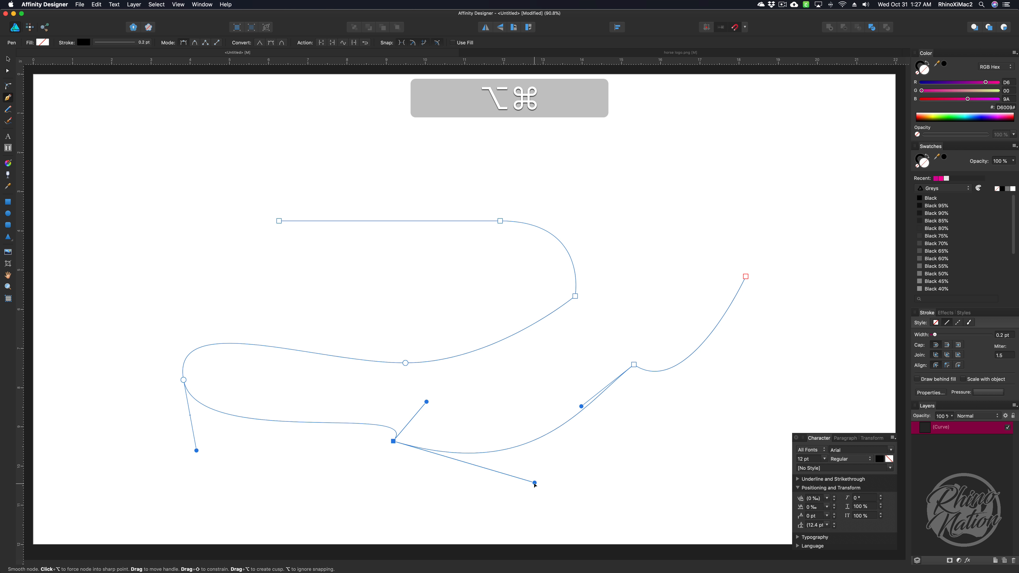
key(alt)
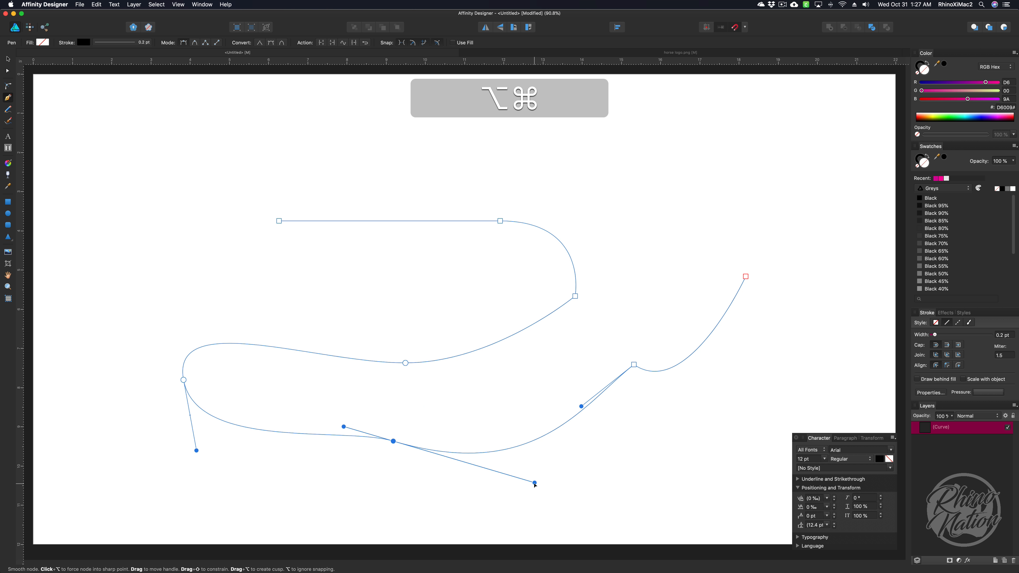
key(alt)
drag(535, 485, 331, 524)
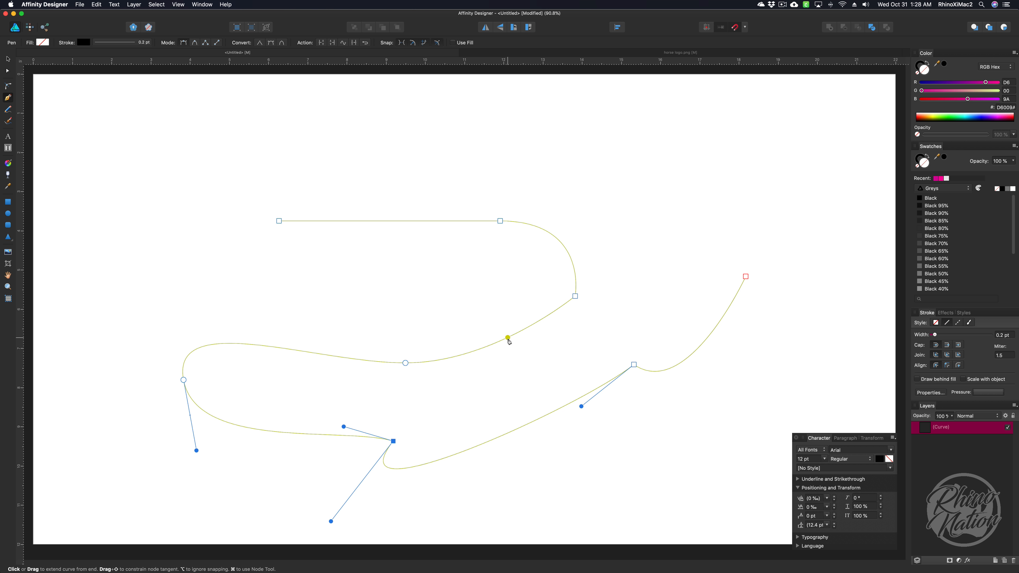
Add a node on the curve between the right corner node and the central smooth node, and move it down and right
key(super)
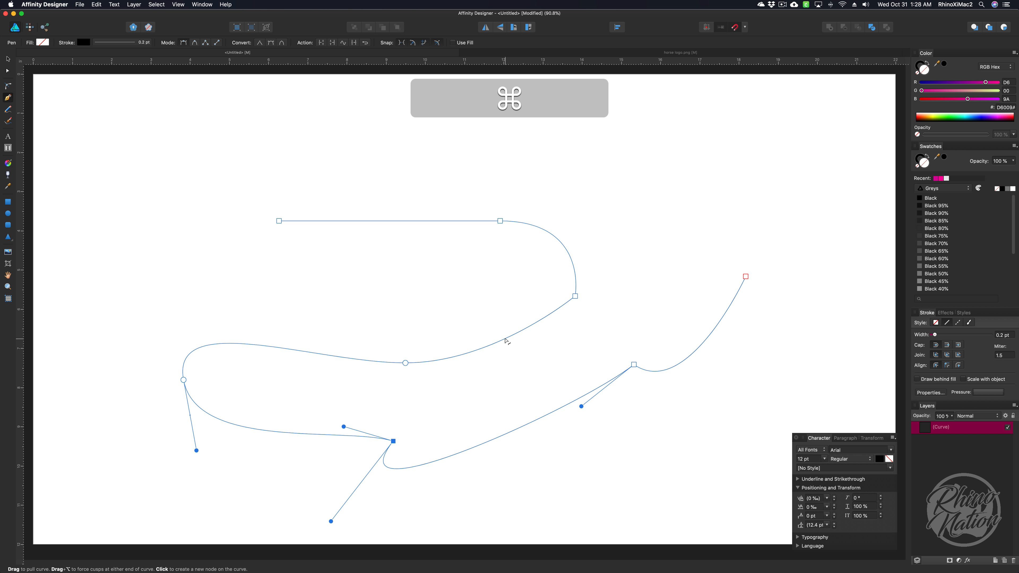
click(506, 340)
drag(506, 339, 527, 357)
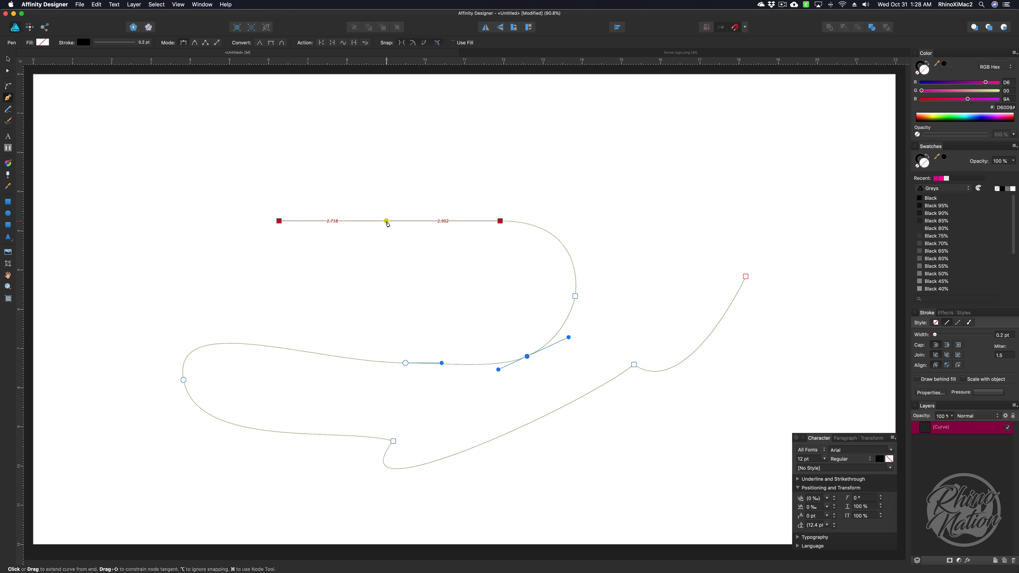
Bend the straight top segment into an upward arch and add a node on the curve left of the central smooth node
key(super)
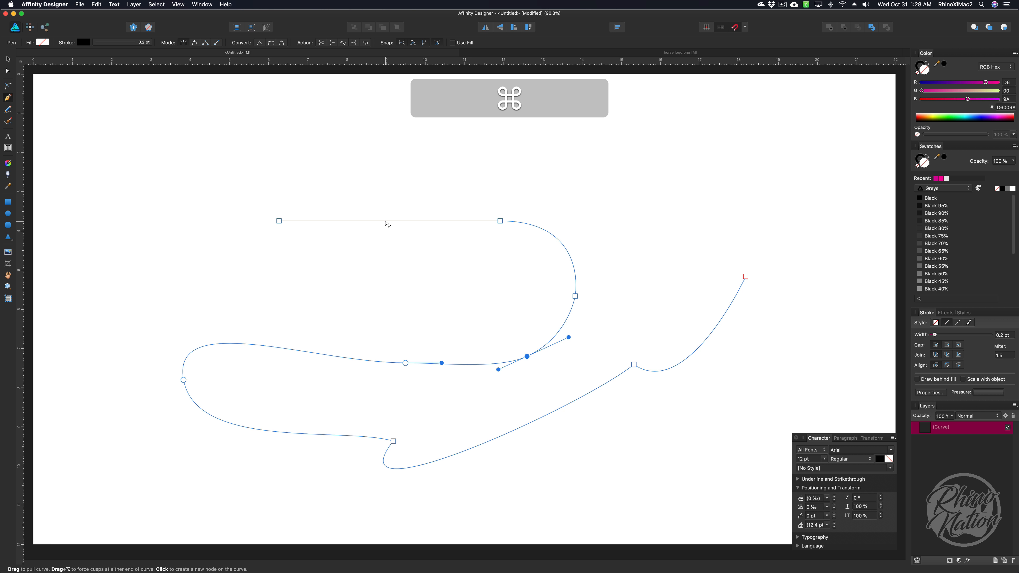
drag(385, 221, 384, 268)
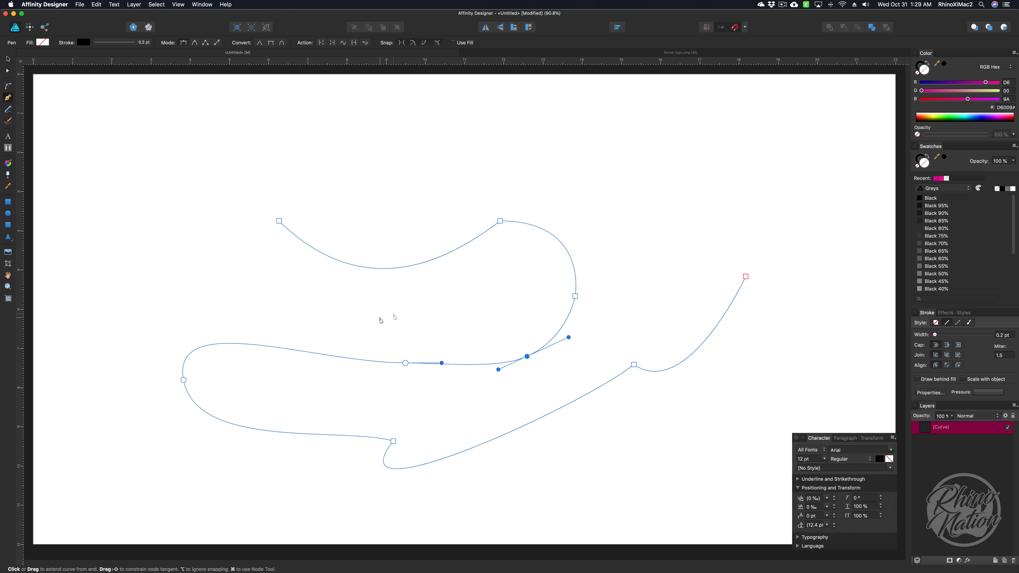
key(super)
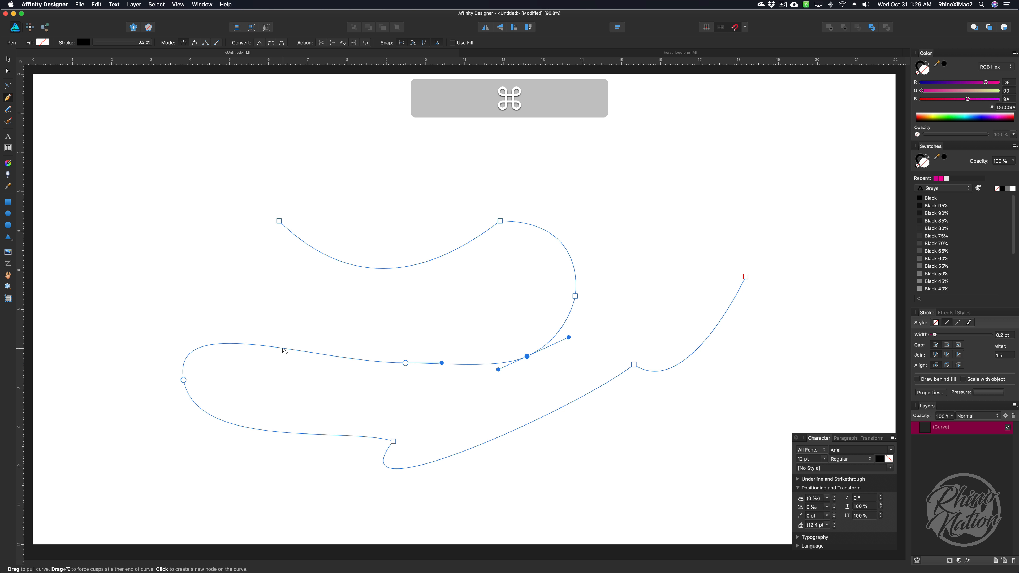
click(283, 352)
drag(372, 270, 382, 149)
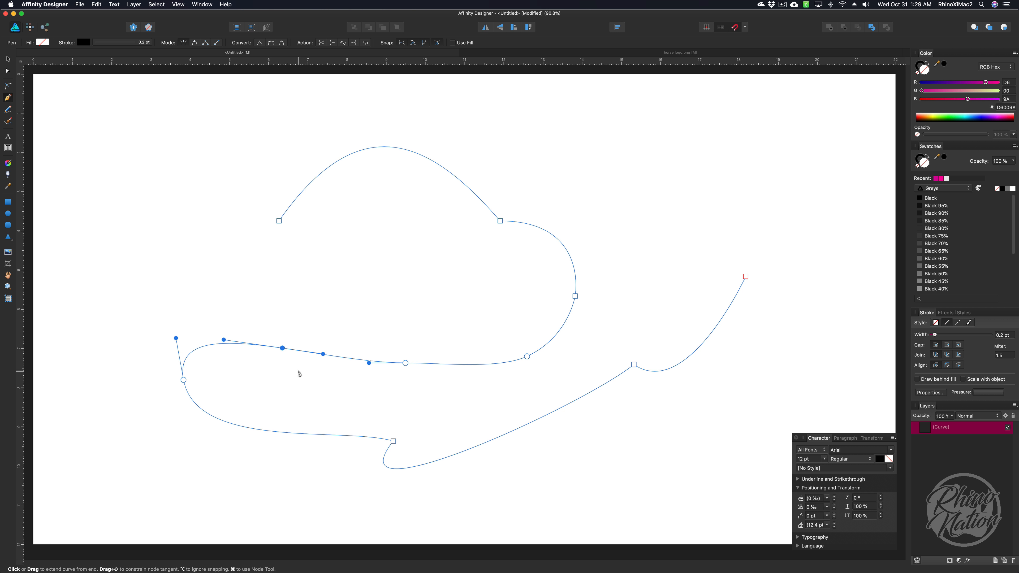
Delete the bottom middle cusp node from the path
super+click(393, 441)
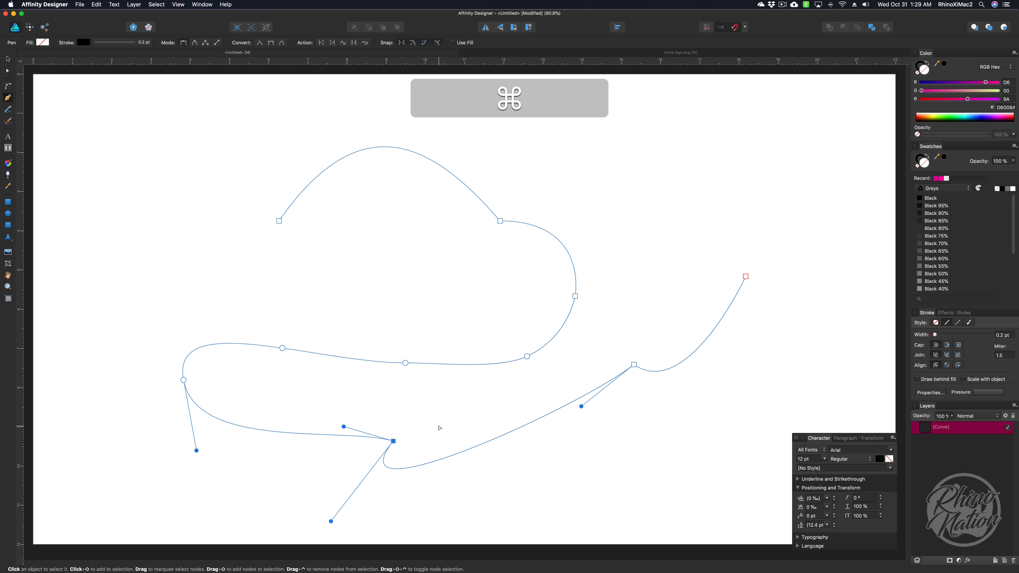
key(super+BackSpace)
key(BackSpace)
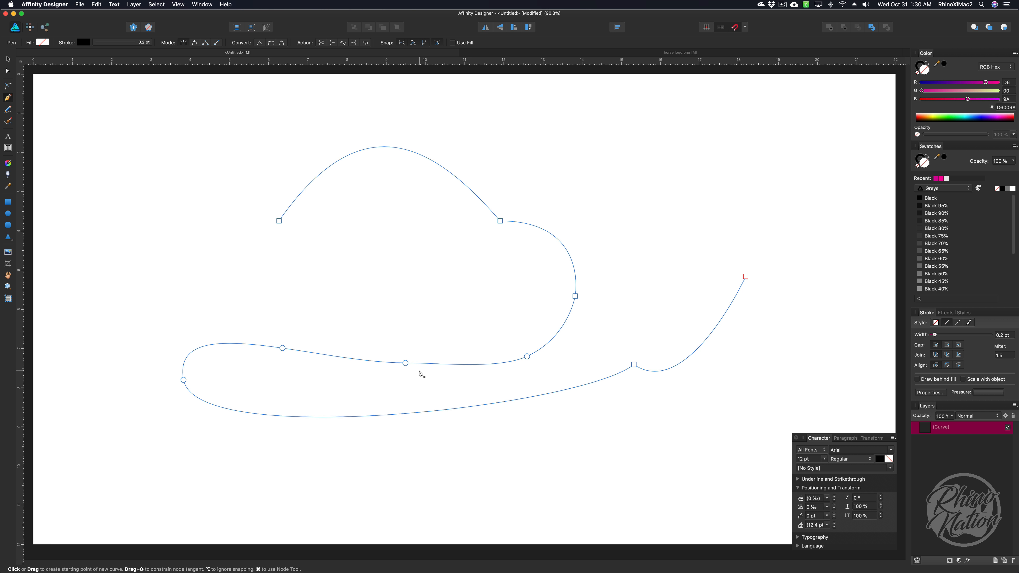
Move only the node at the centre of the wavy lower segment straight down, leaving its handles in place
key(super)
super+click(405, 364)
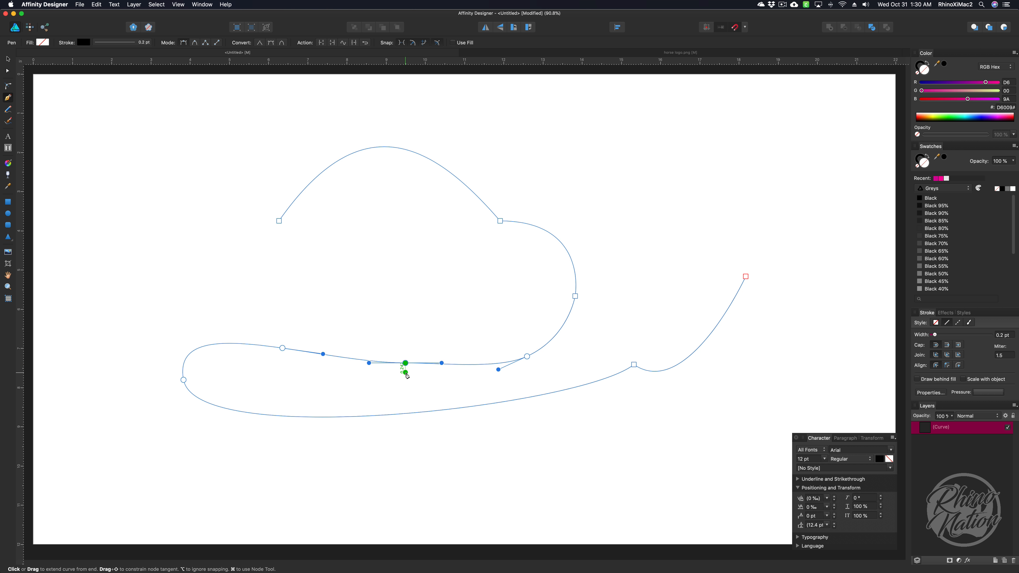
key(ctrl+super)
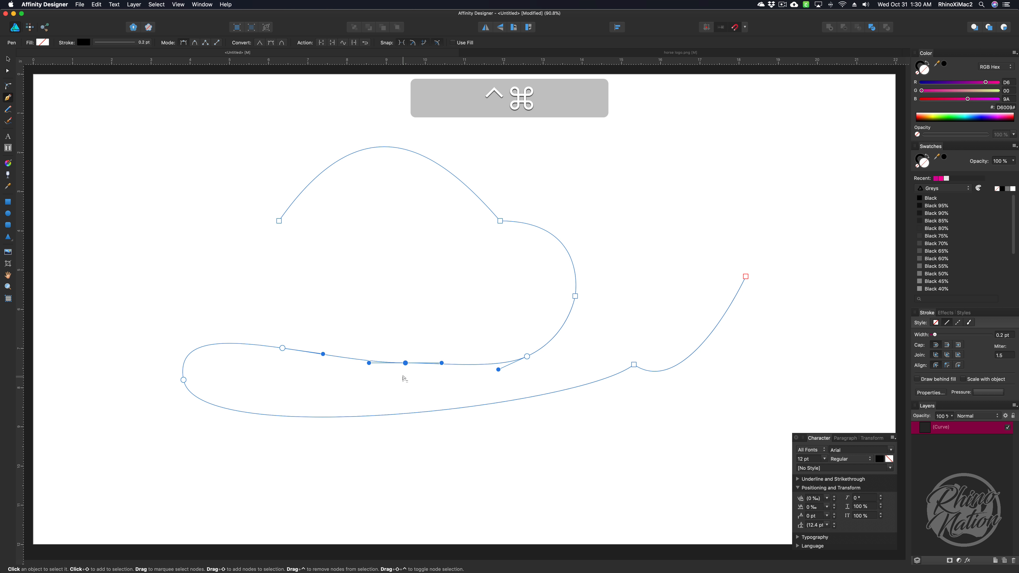
drag(406, 363, 404, 406)
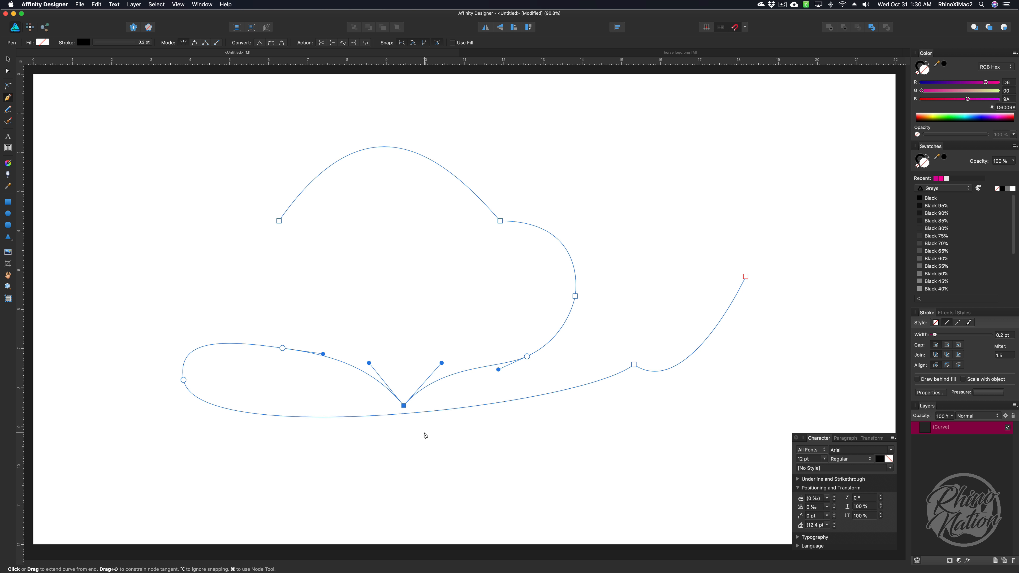
Extend the path from its right end with three corner nodes, ending left of centre, and stop drawing
click(623, 189)
click(365, 292)
click(227, 286)
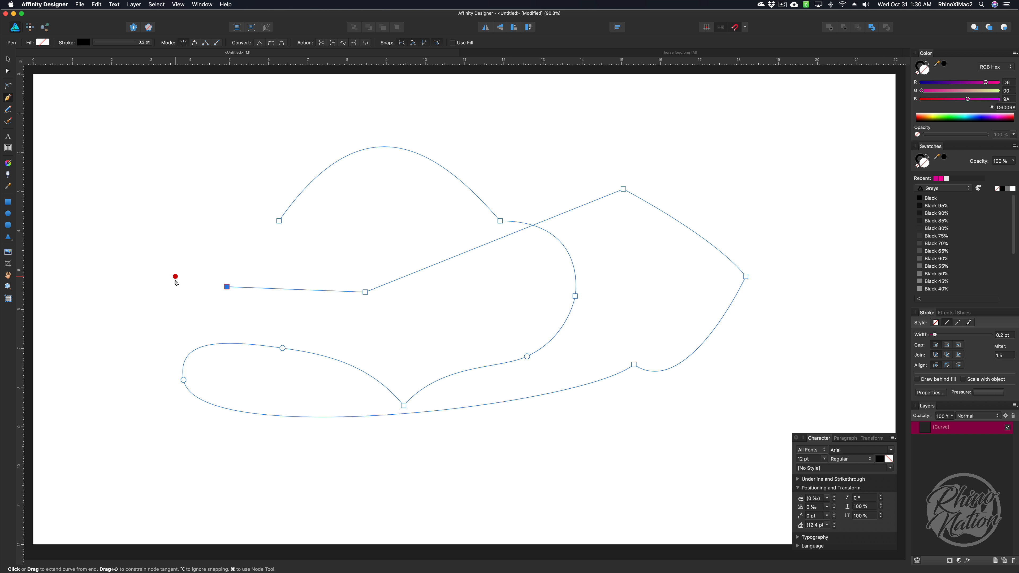
key(Escape)
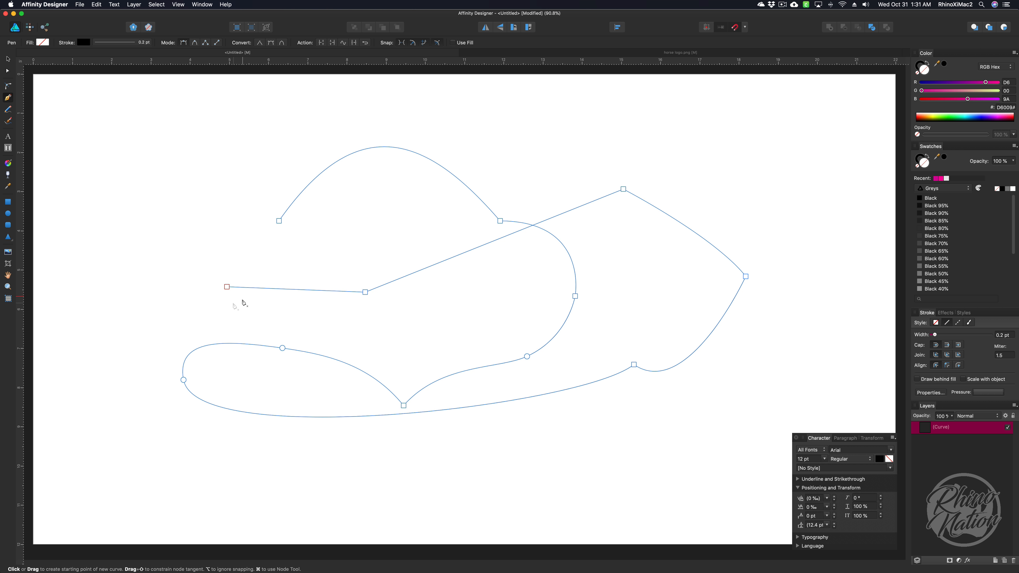
Draw a separate open curve with three smooth nodes around the lower left of the path and finish it
drag(126, 337, 114, 364)
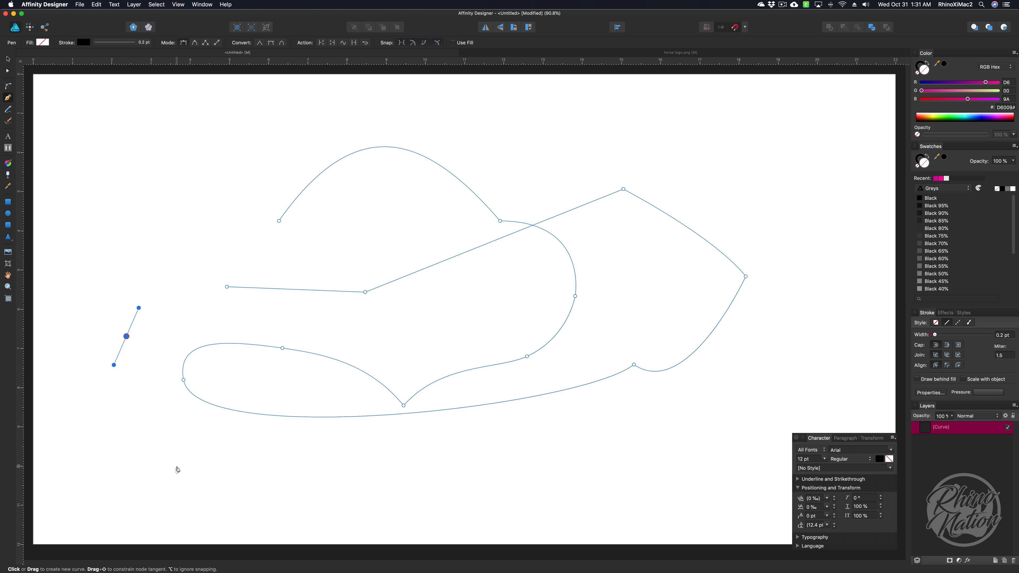
drag(183, 458, 282, 488)
drag(398, 492, 466, 479)
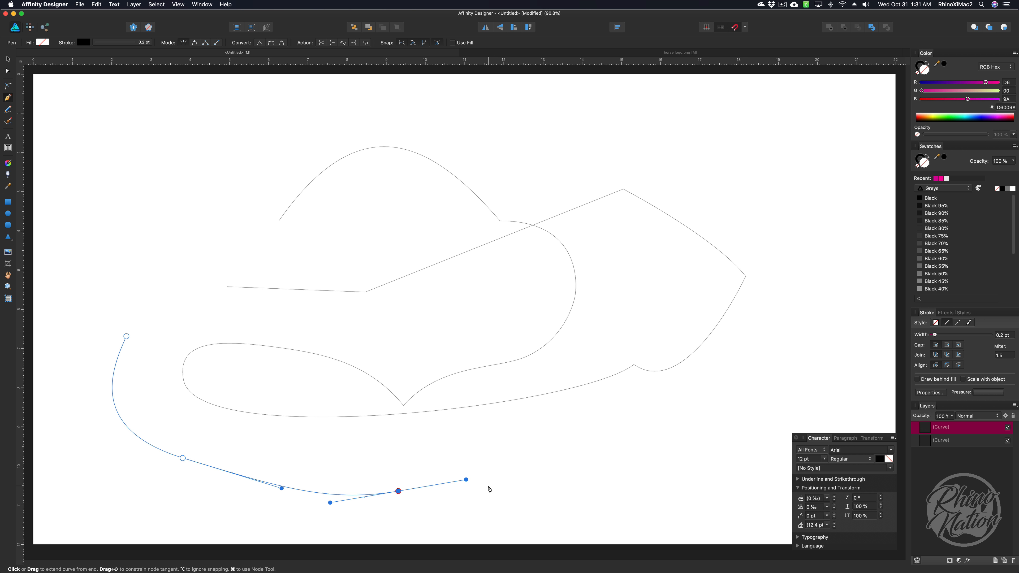
key(super+z)
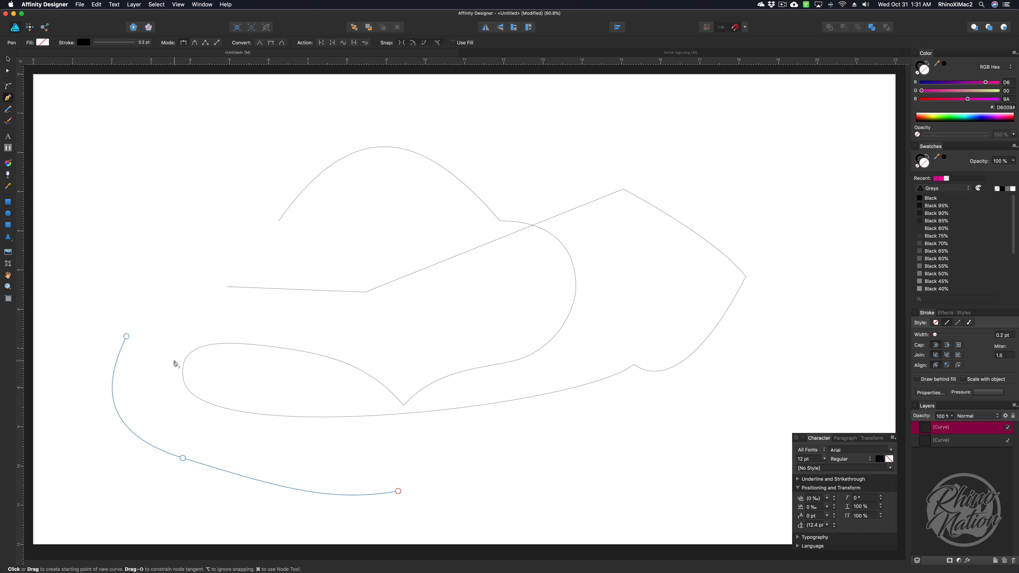
Draw another open curve with three smooth nodes just inside the lower-left curve
drag(162, 336, 154, 348)
drag(193, 440, 211, 446)
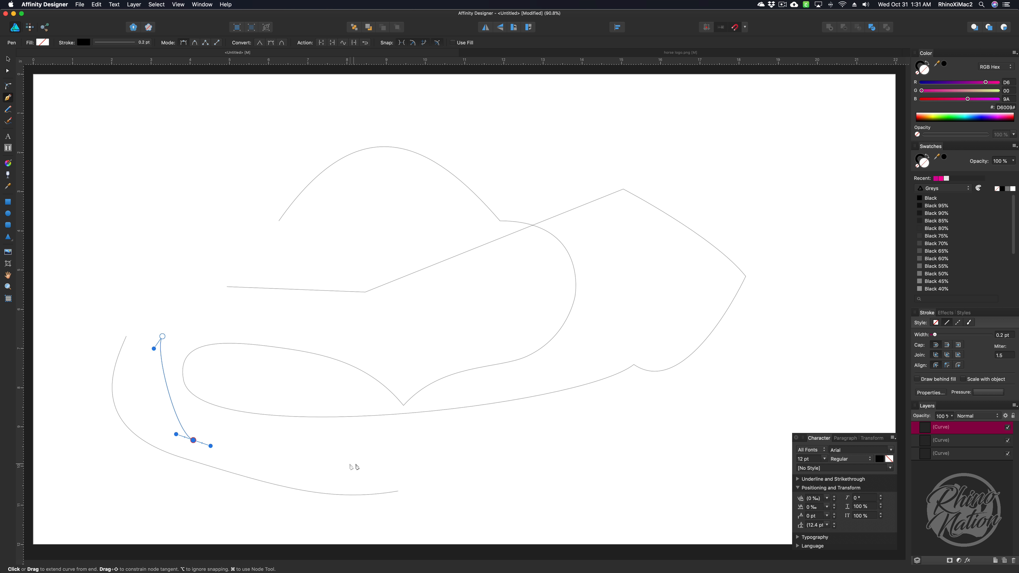
drag(398, 462, 422, 459)
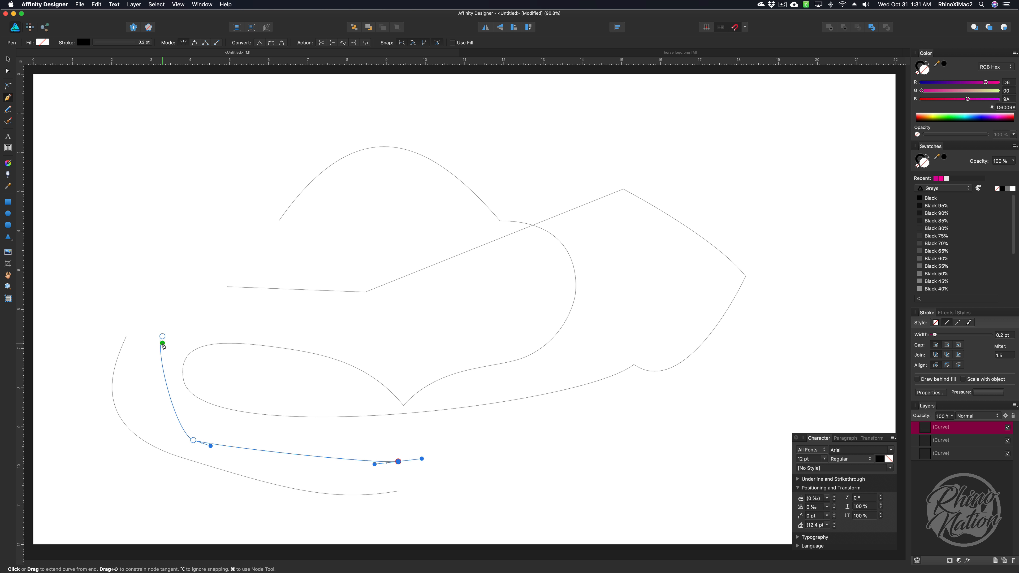
Extend the inner curve from its bottom end node with three smooth nodes sweeping right and up around the main path, and finish it
key(super)
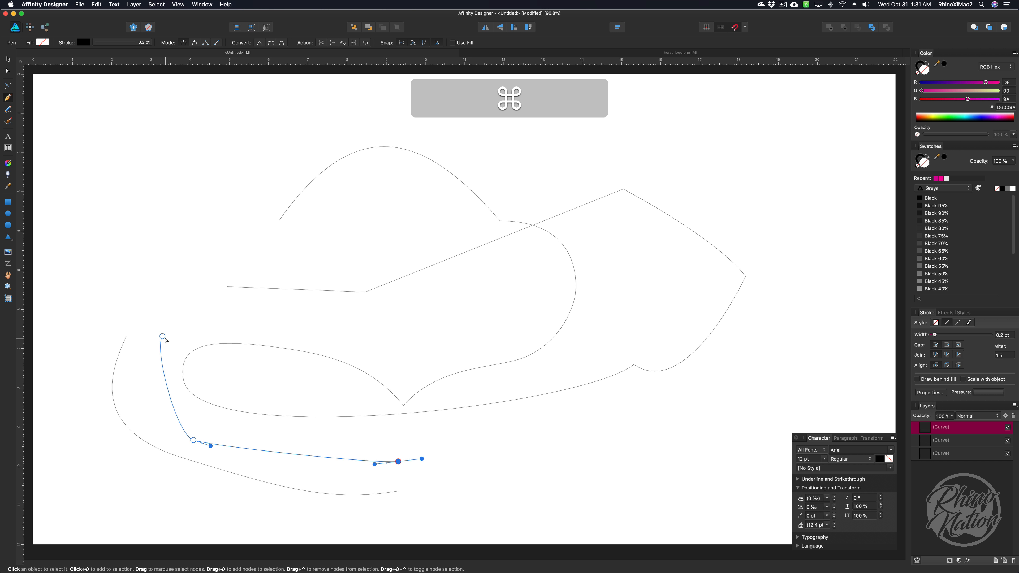
super+click(163, 337)
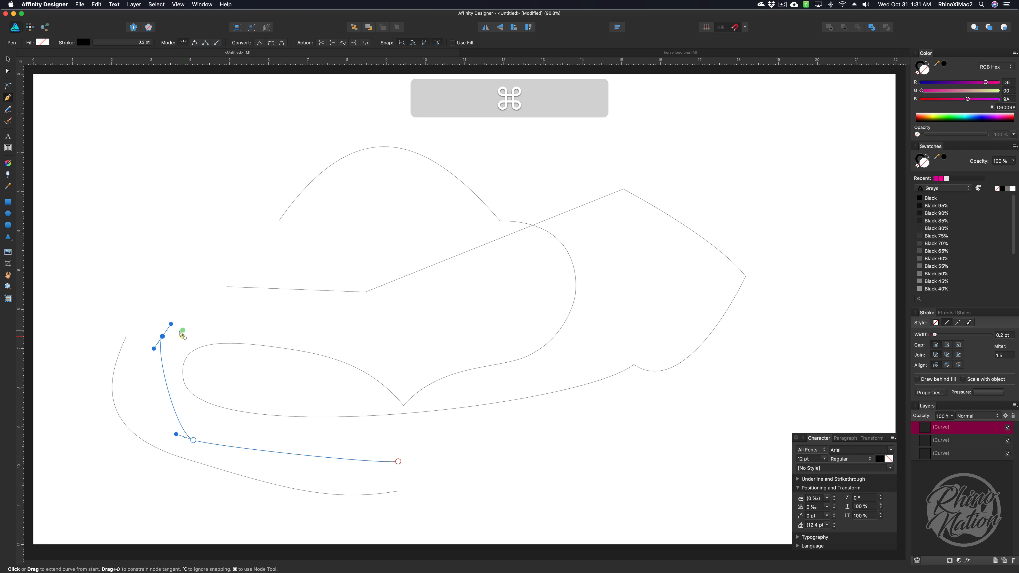
key(super)
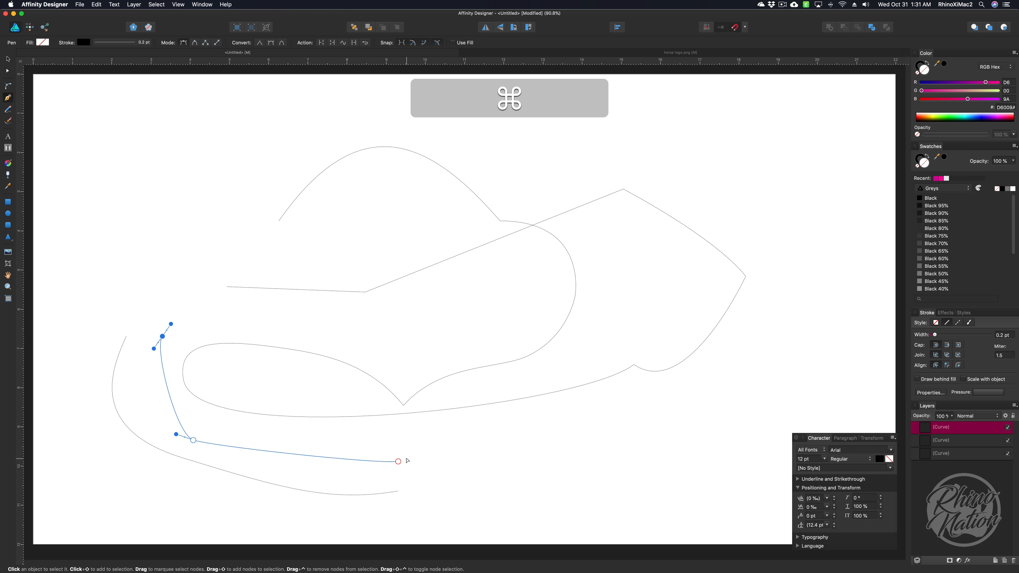
super+click(398, 461)
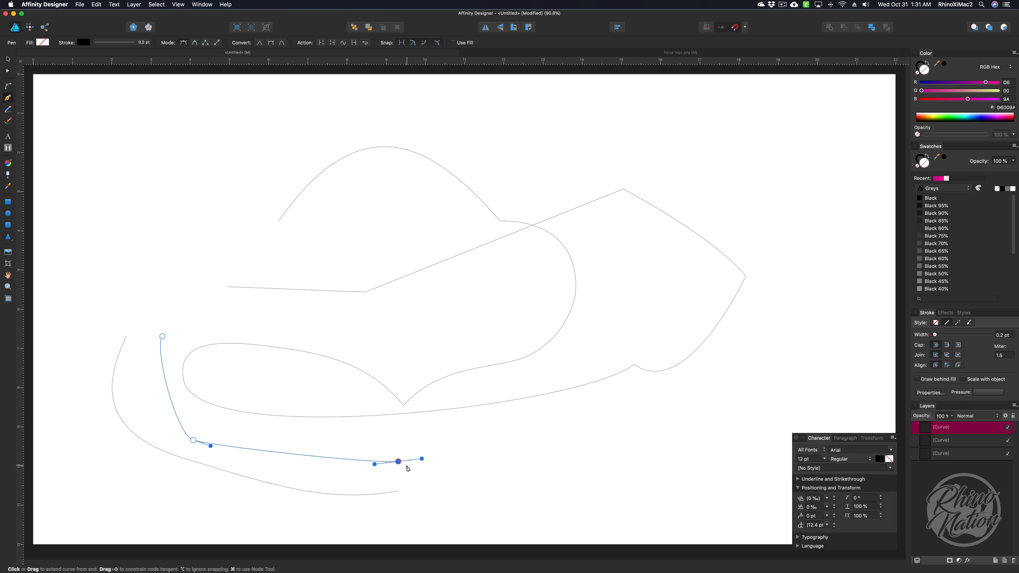
drag(619, 452, 663, 446)
drag(759, 362, 797, 310)
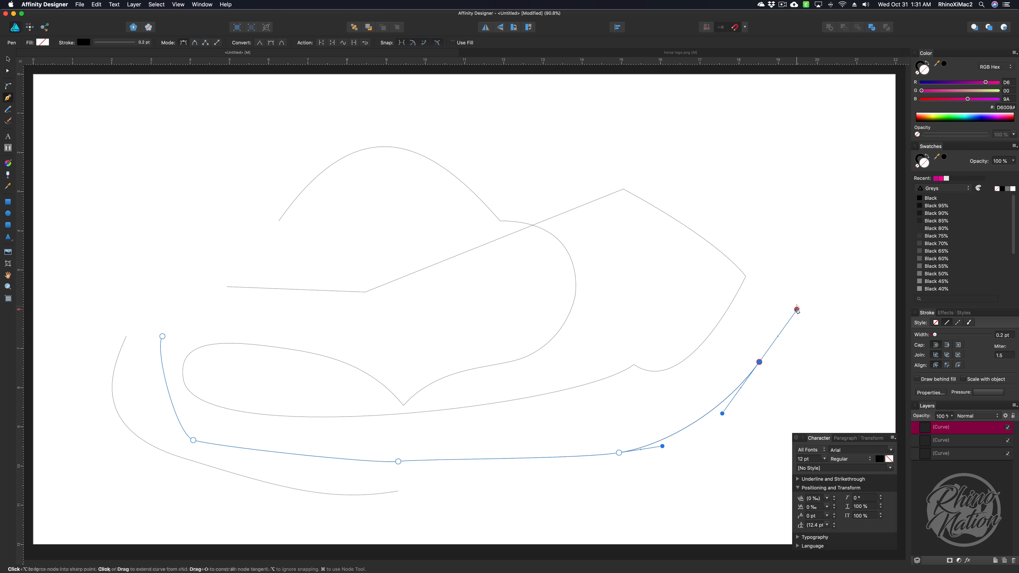
drag(774, 192, 731, 159)
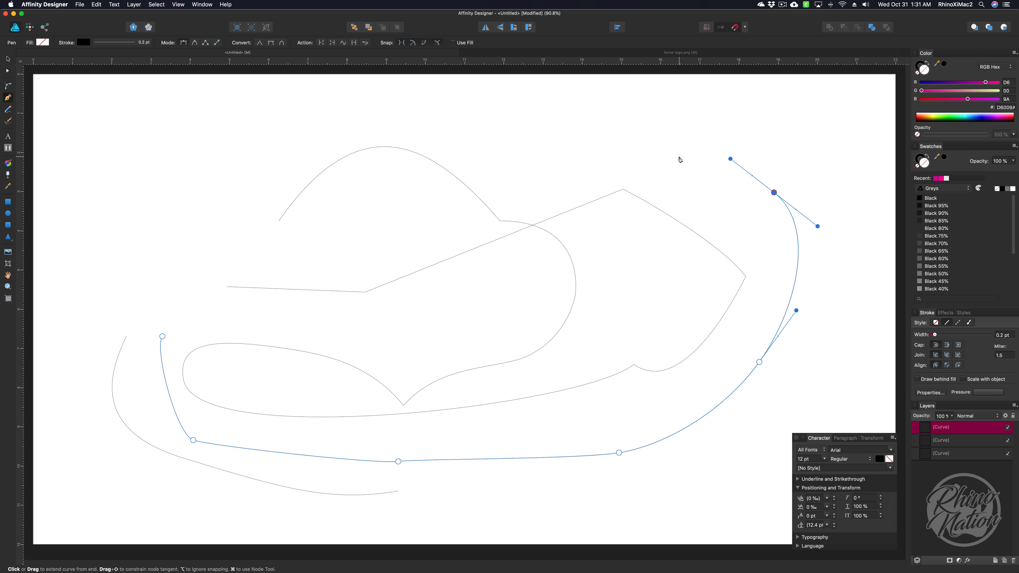
key(super+z)
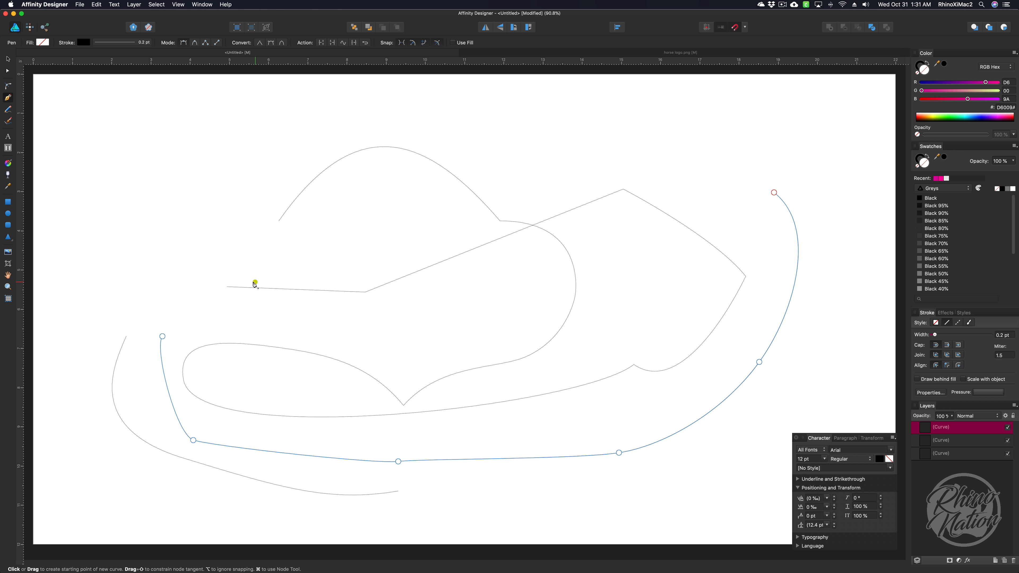
Continue the main path from its open left end with three smooth nodes, close it at its start node, and deselect it
key(super)
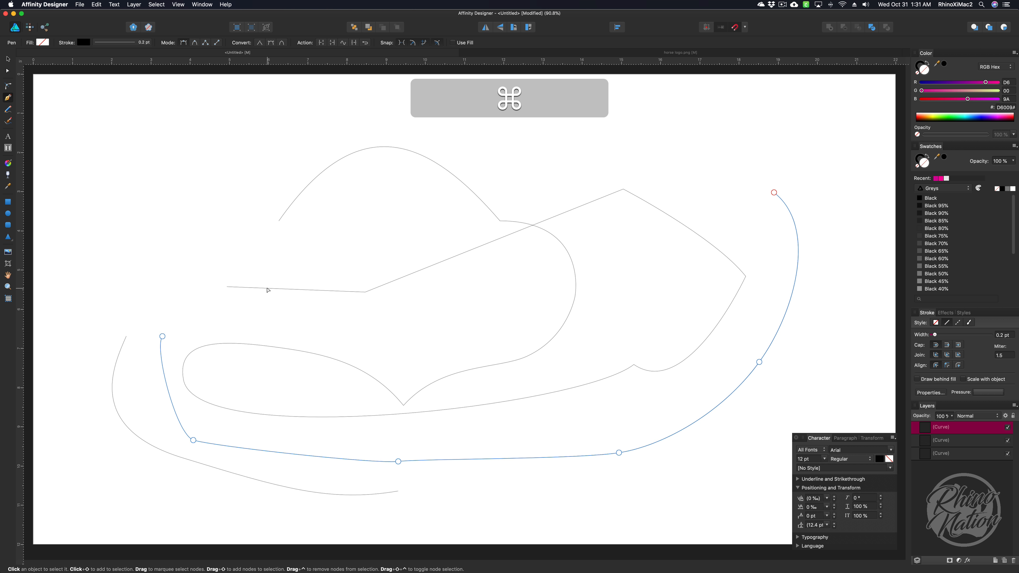
super+click(247, 289)
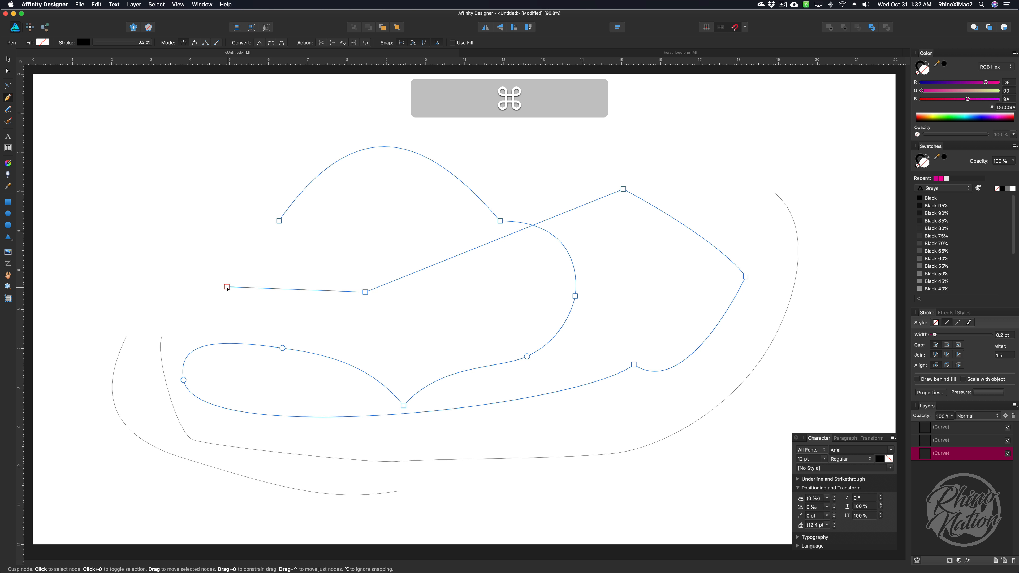
drag(174, 226, 177, 202)
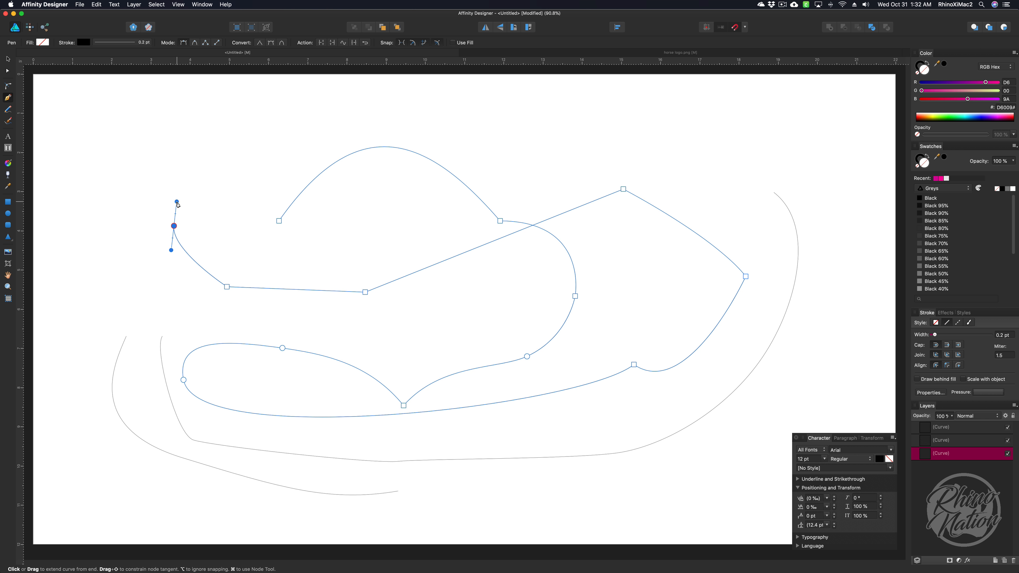
drag(259, 143, 289, 122)
drag(258, 204, 246, 223)
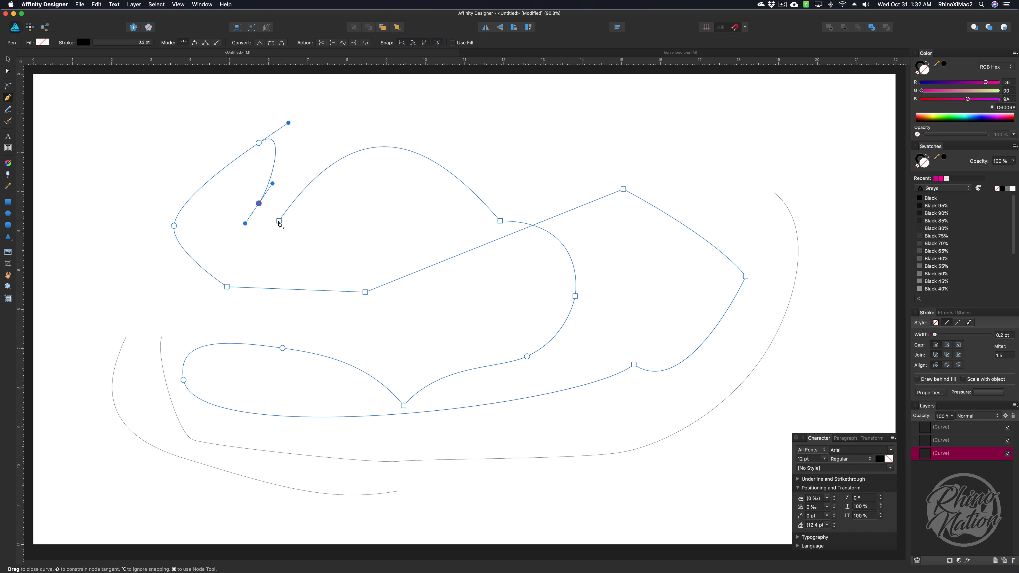
drag(280, 221, 254, 240)
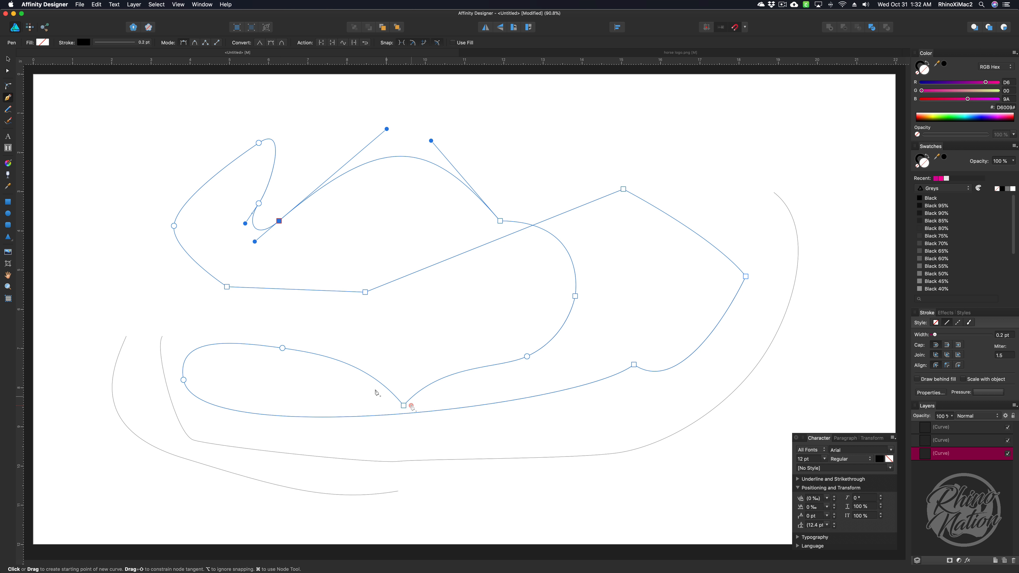
key(Escape)
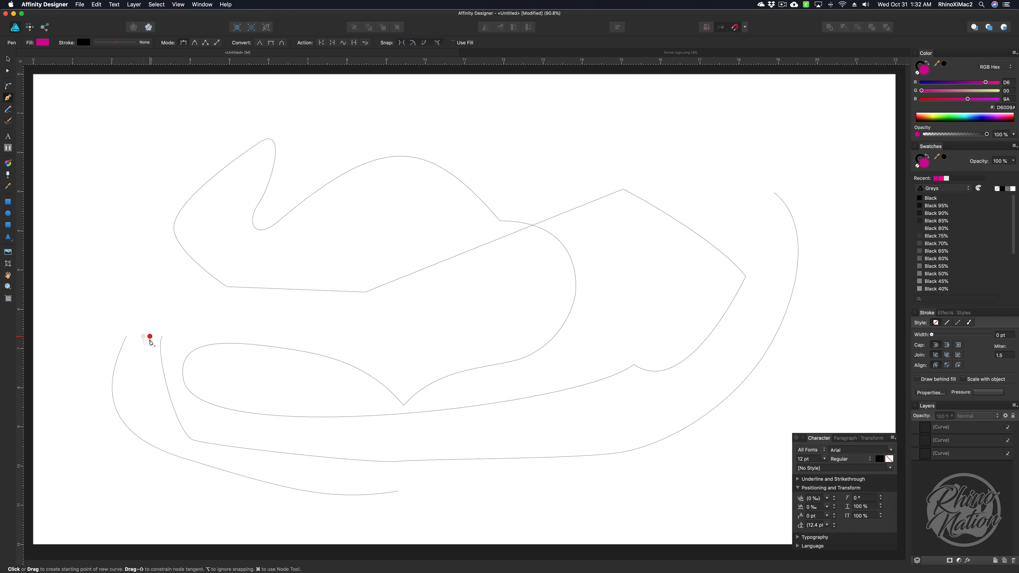
Select the two open outer curves and join them at their neighbouring upper-left end nodes
key(super)
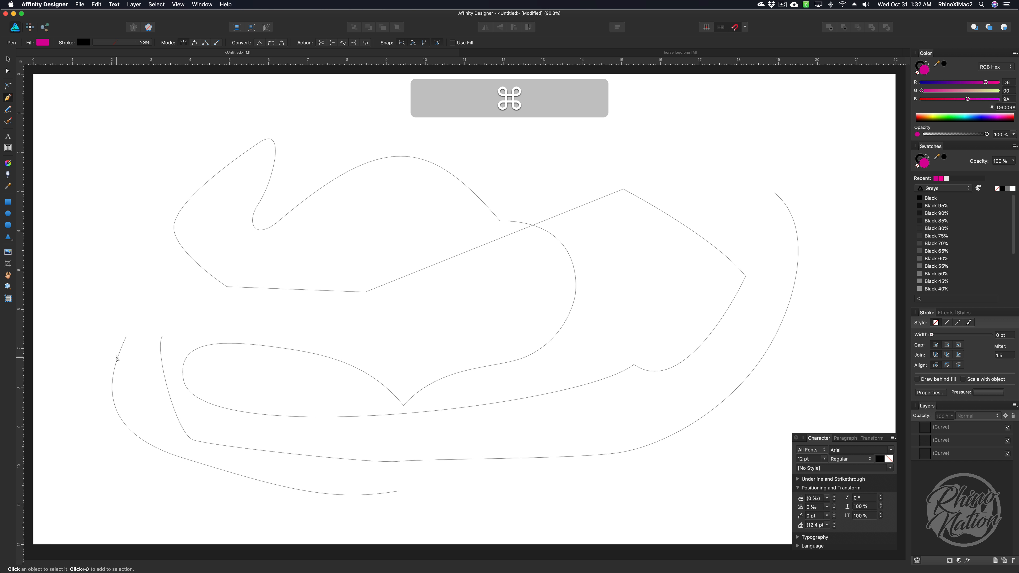
super+click(120, 353)
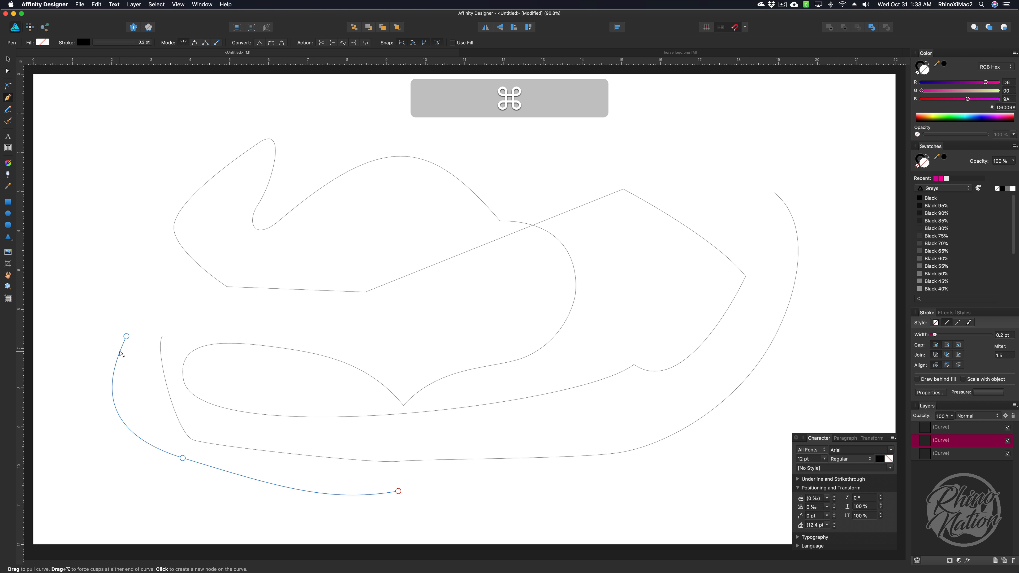
super+click(126, 337)
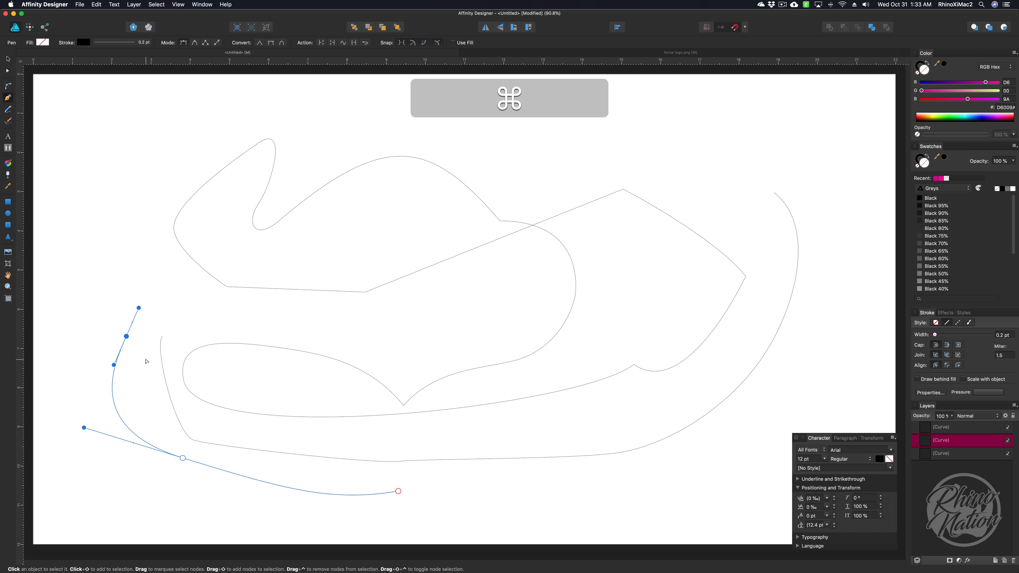
shift+super+click(161, 347)
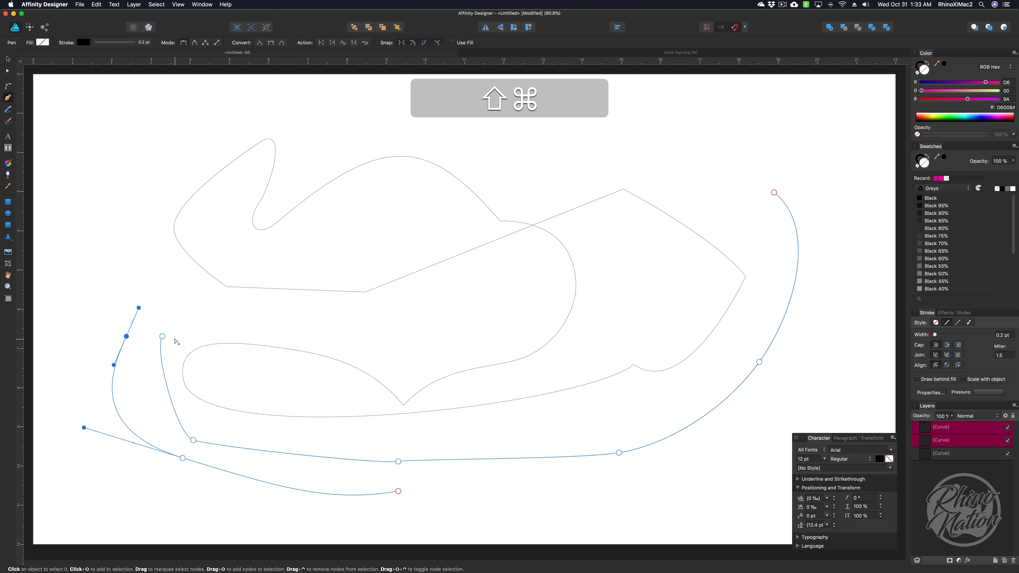
click(355, 50)
click(126, 336)
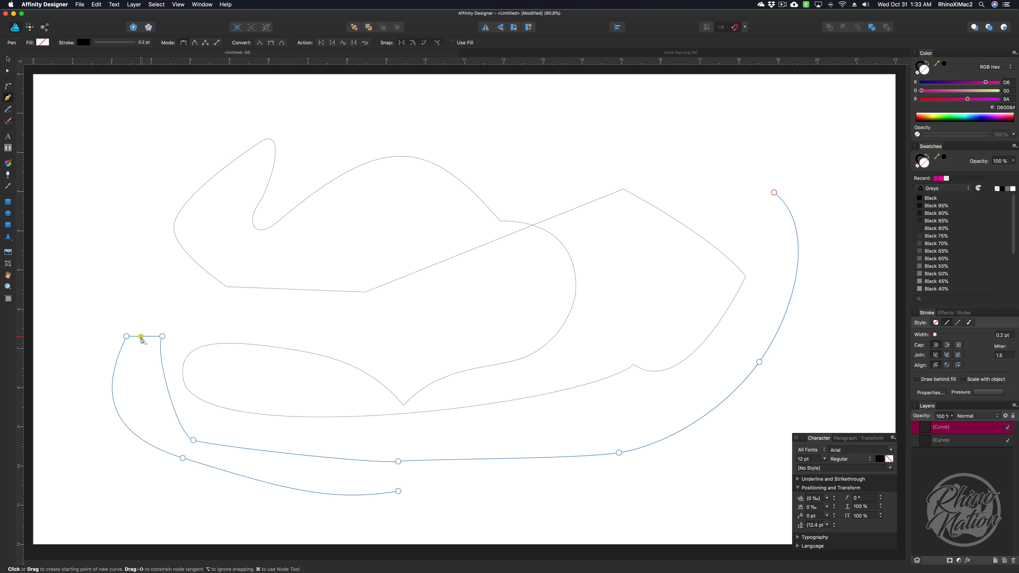
Move the joined curve's upper-right end node to the bottom near the other open end, and flatten and lengthen its handles
super+click(373, 497)
key(super)
drag(775, 193, 503, 516)
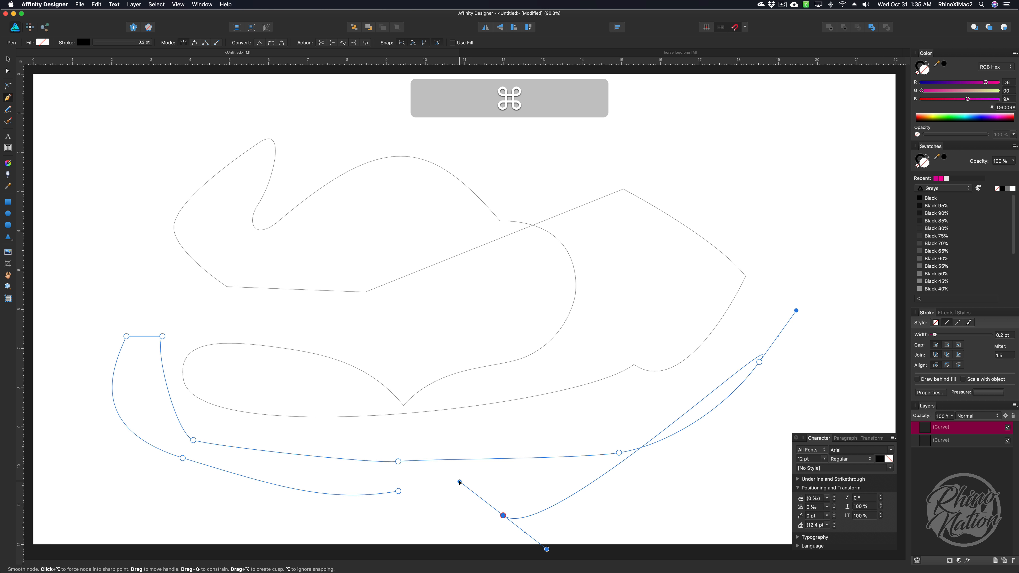
drag(460, 481, 433, 518)
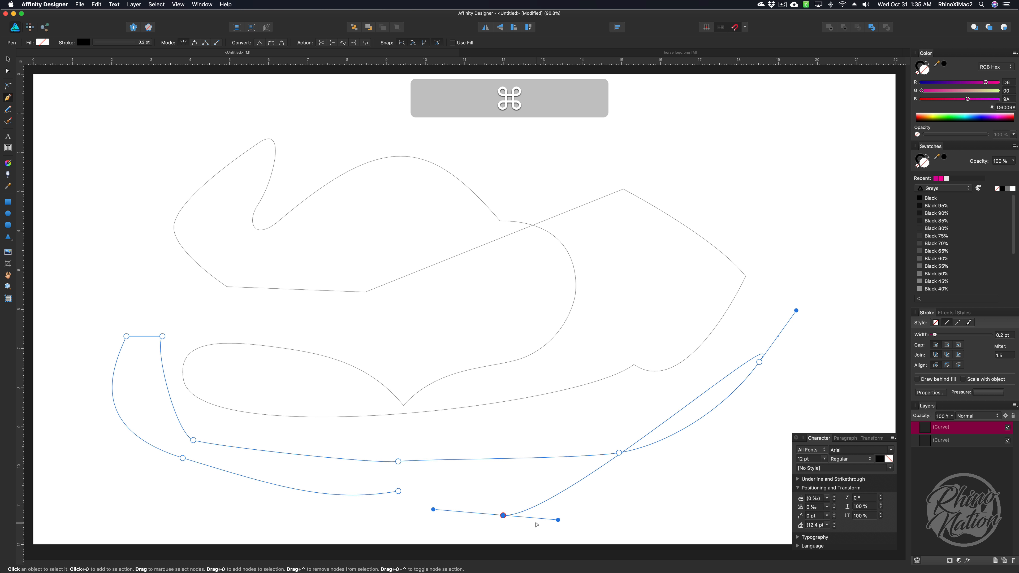
drag(558, 513, 789, 486)
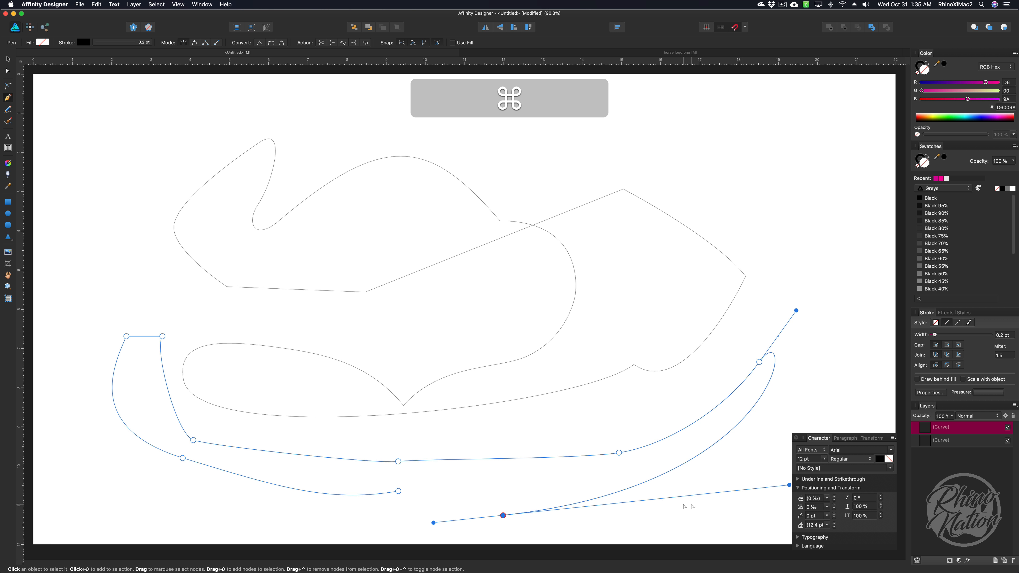
drag(503, 516, 500, 495)
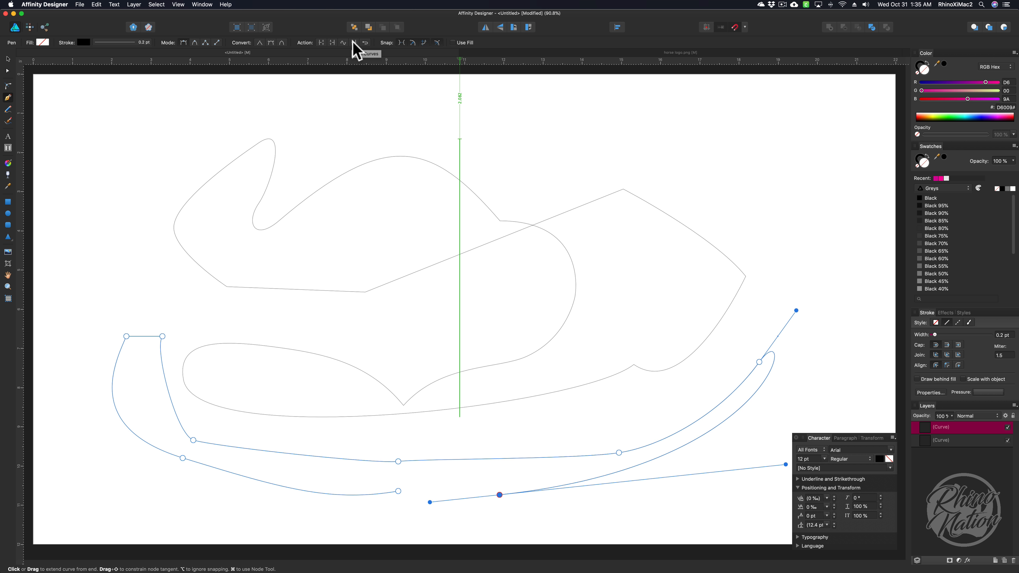
Select both open end nodes at the bottom of the outer curve and close the curve between them
super+click(506, 503)
super+click(500, 496)
super+click(499, 496)
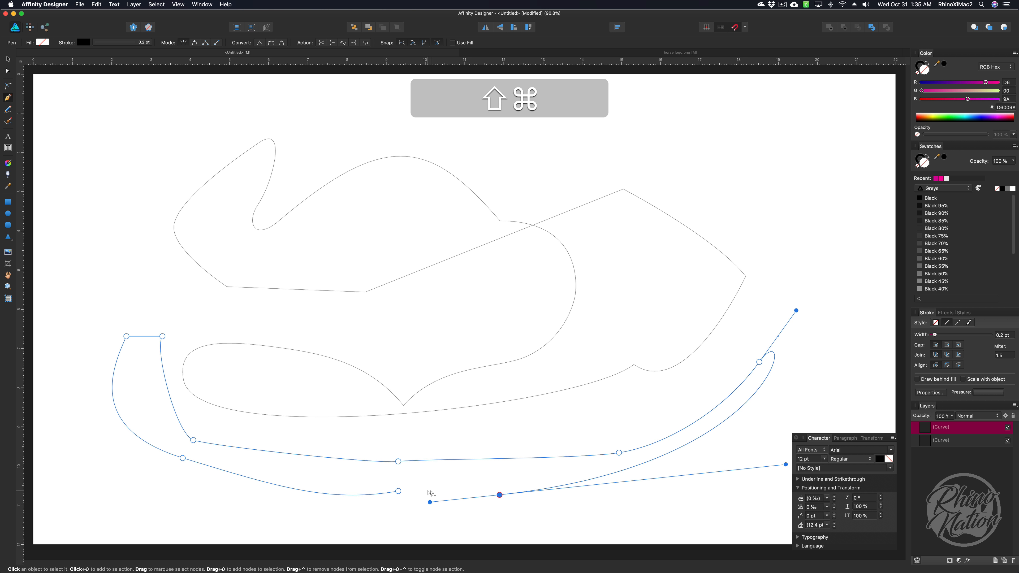
shift+super+click(398, 491)
click(354, 43)
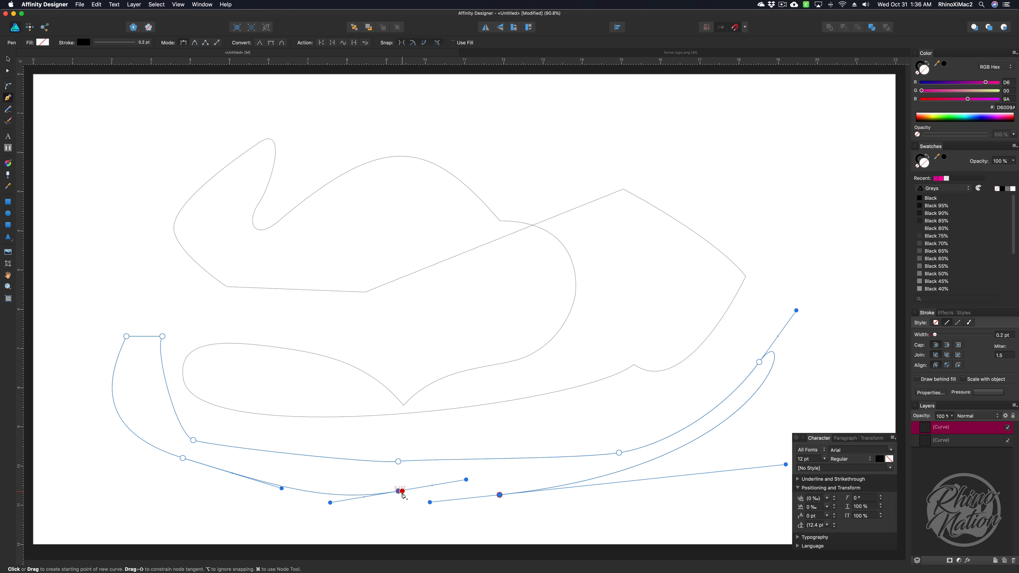
click(331, 42)
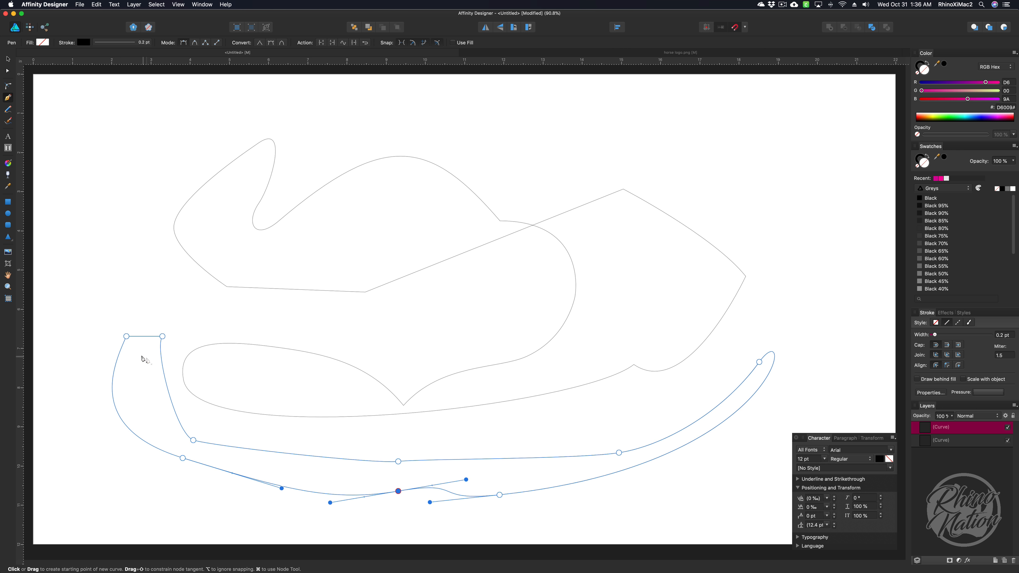
Break the closed outer curve at its upper-left node and pull the two resulting end nodes apart
super+click(126, 336)
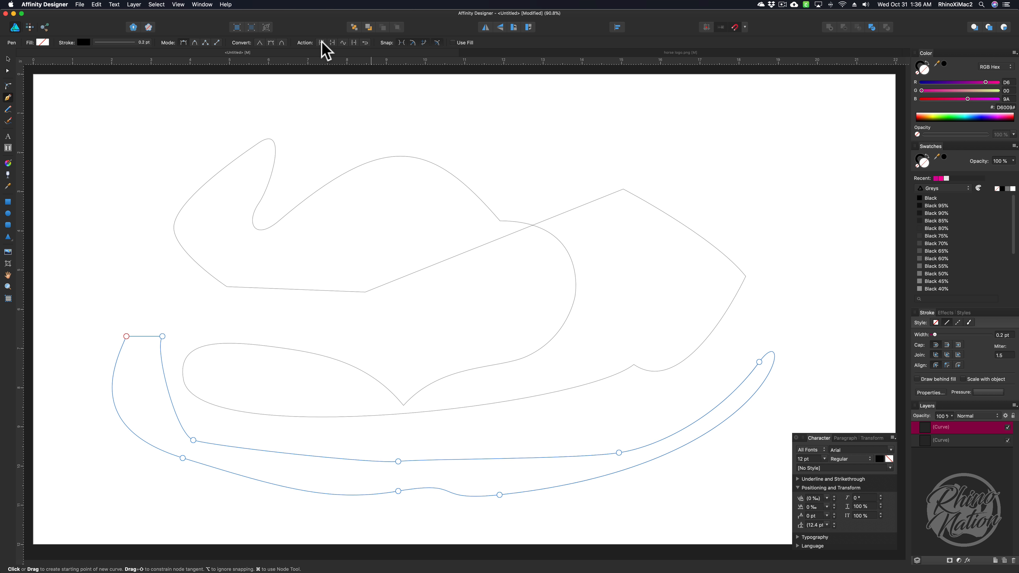
super+click(128, 338)
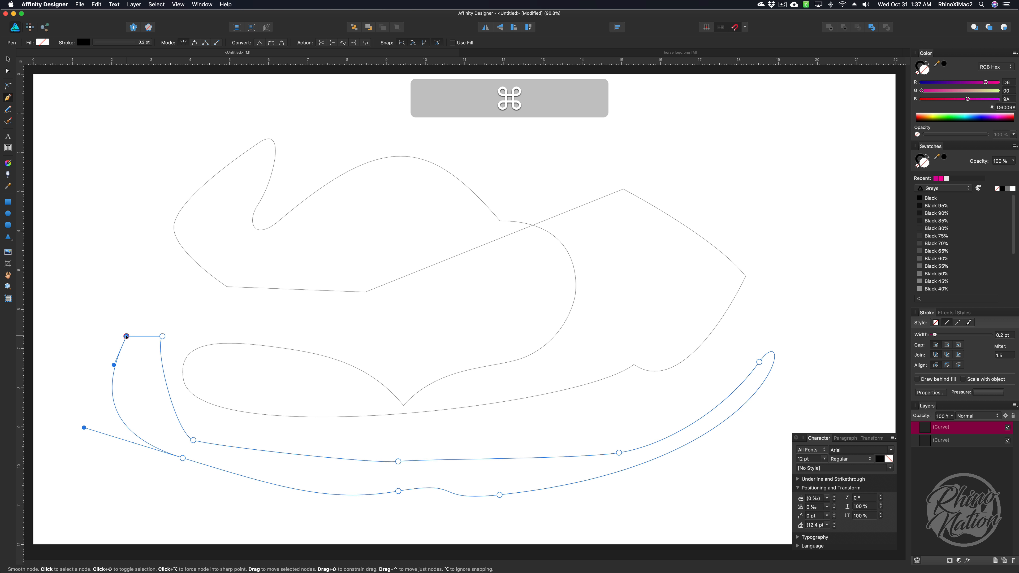
drag(126, 337, 135, 317)
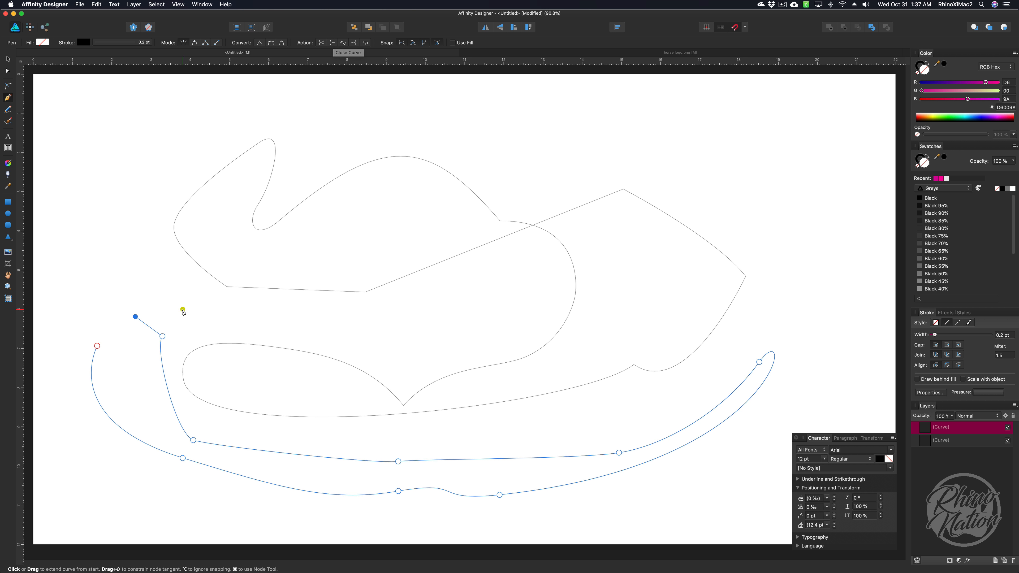
Select the two separated end nodes at the outer curve's upper left and close the curve between them
key(super)
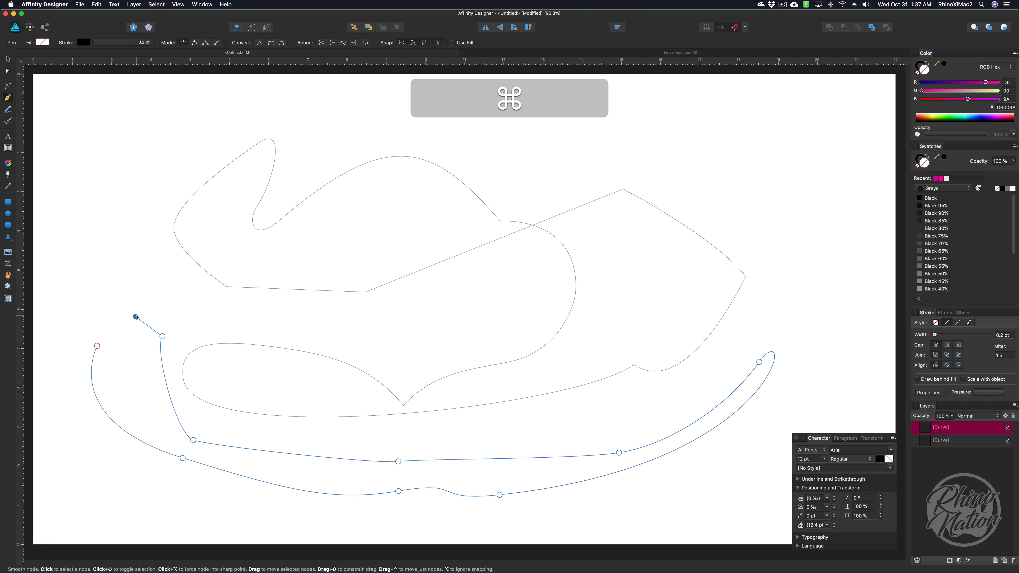
shift+super+click(97, 345)
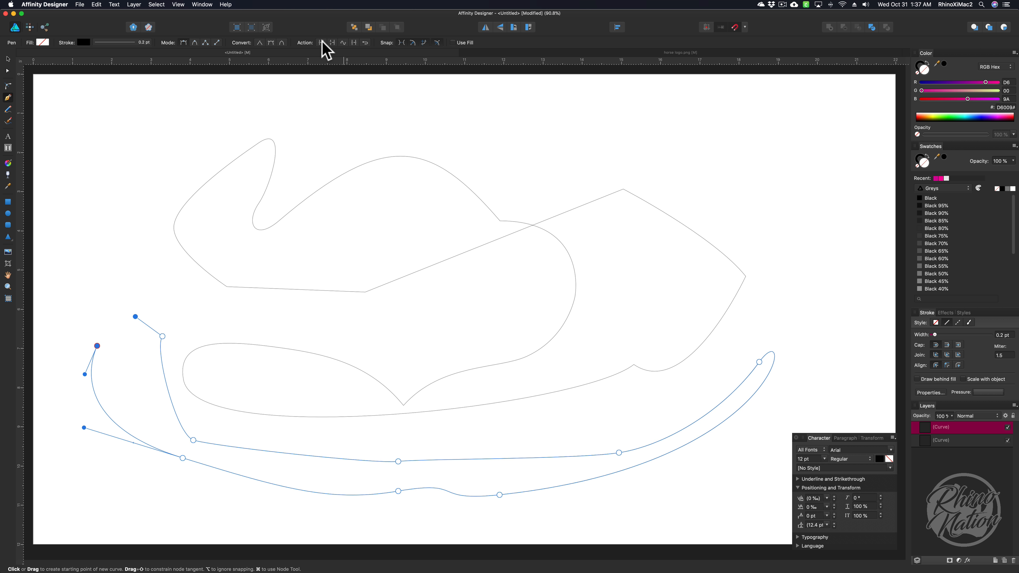
click(333, 43)
Select both curves on the page and delete them
key(v)
key(super+a)
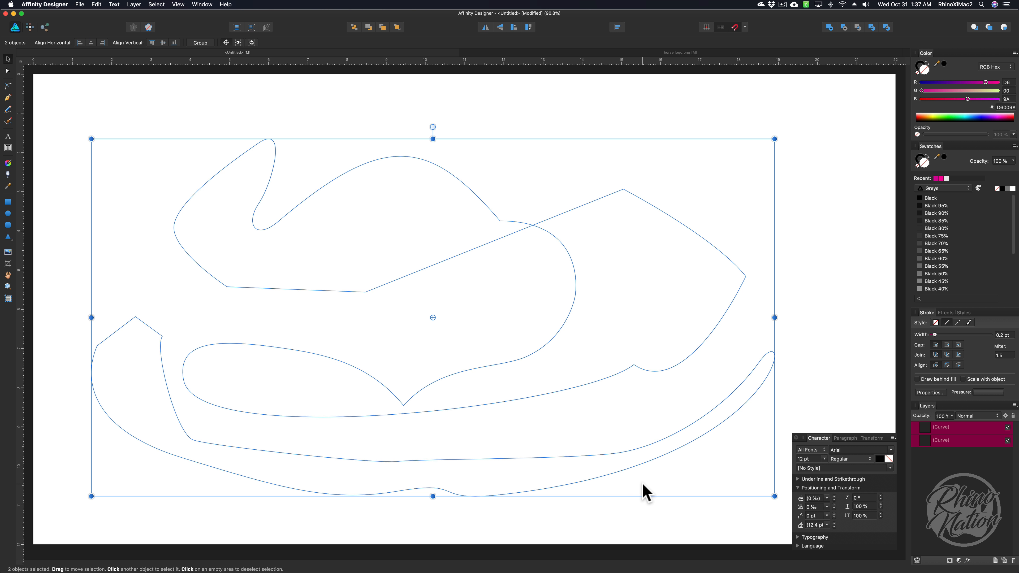
key(BackSpace)
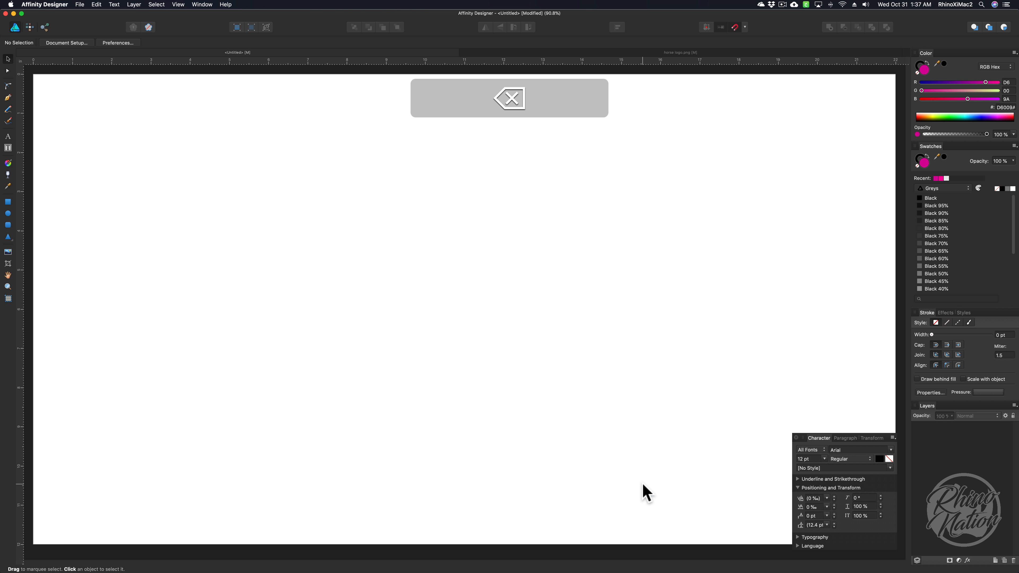
Switch to the open horse logo.png document
click(8, 98)
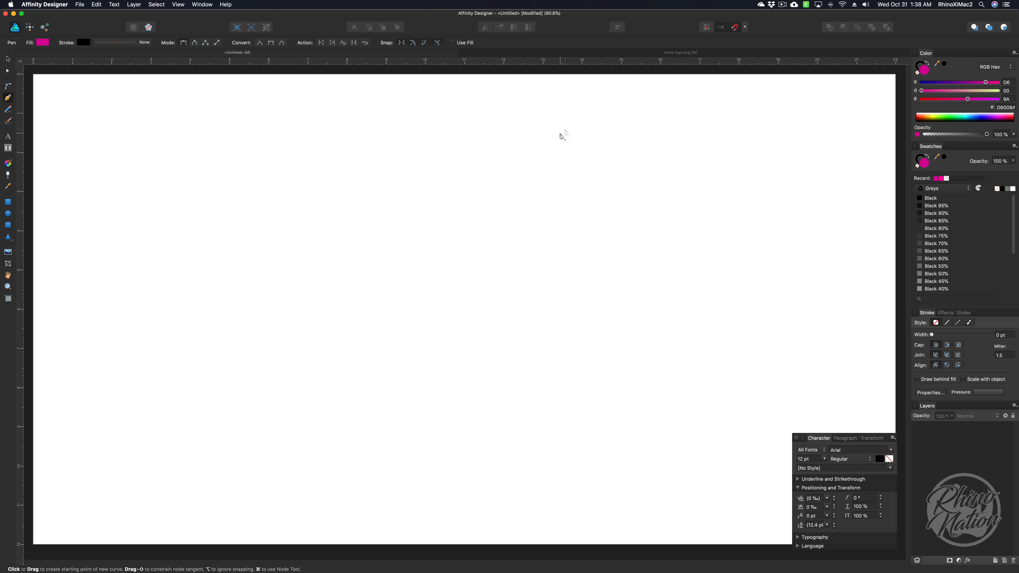
click(566, 53)
key(v)
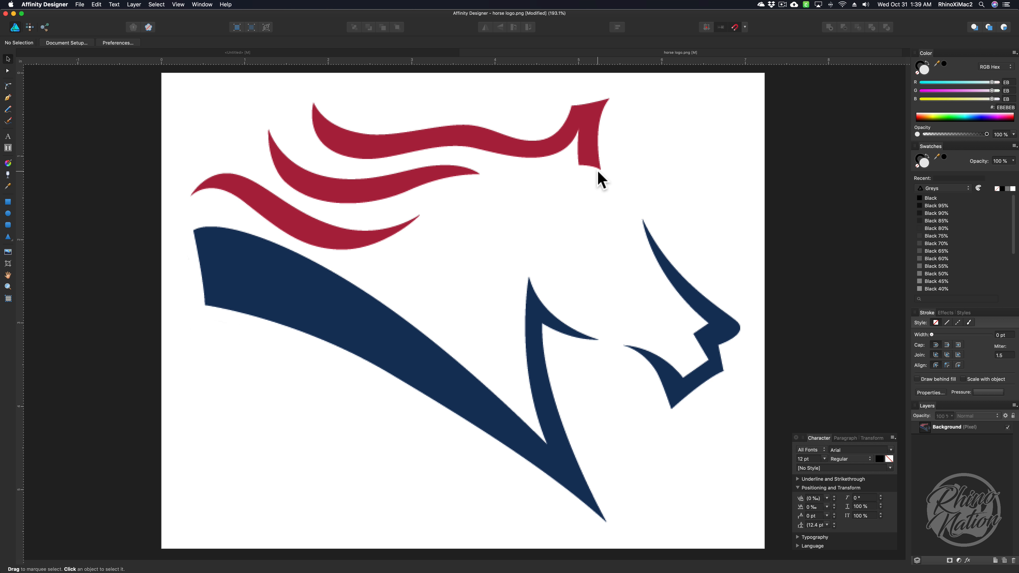
Lock the Background layer and add a new layer above it
click(7, 97)
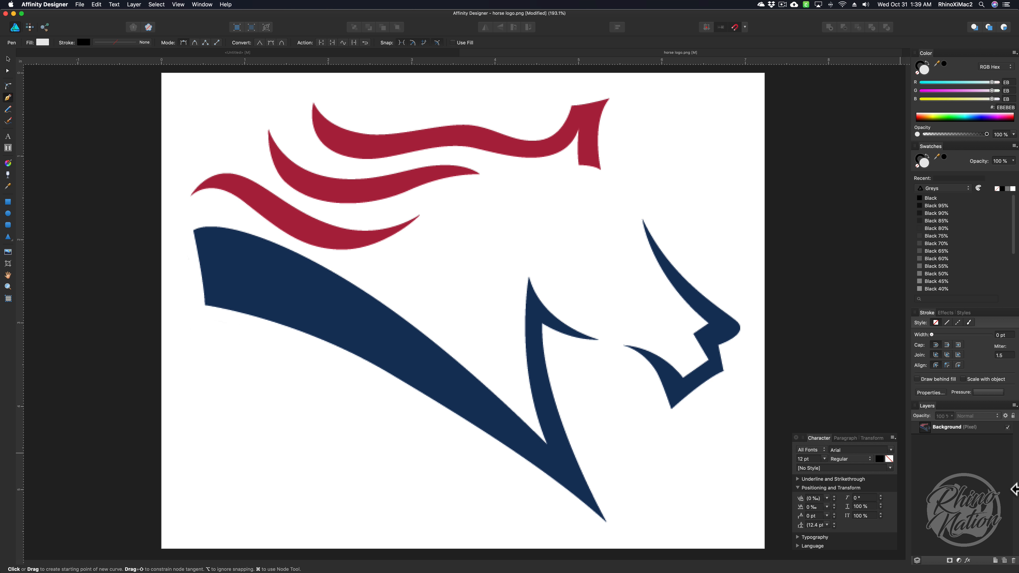
click(951, 429)
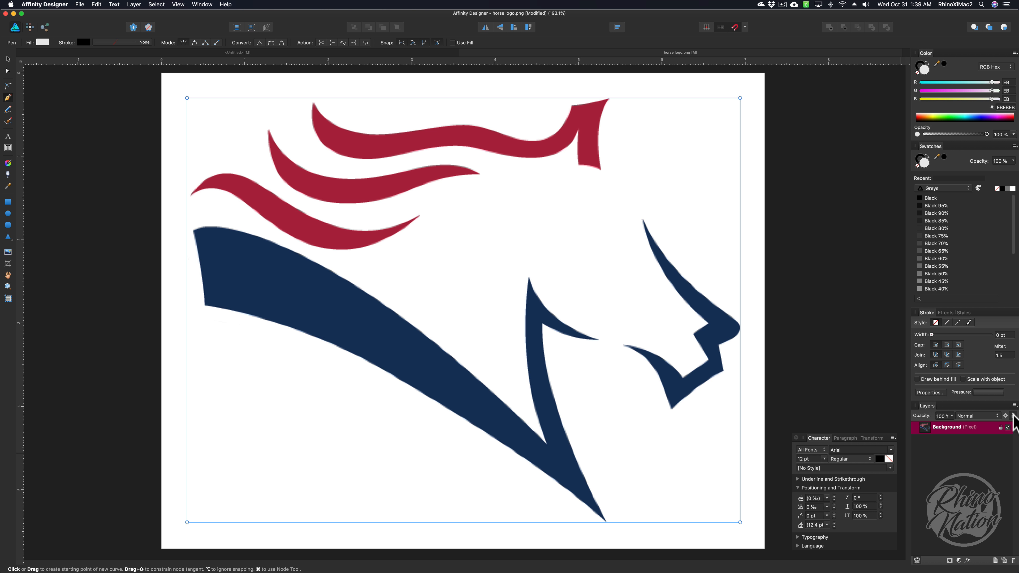
click(996, 561)
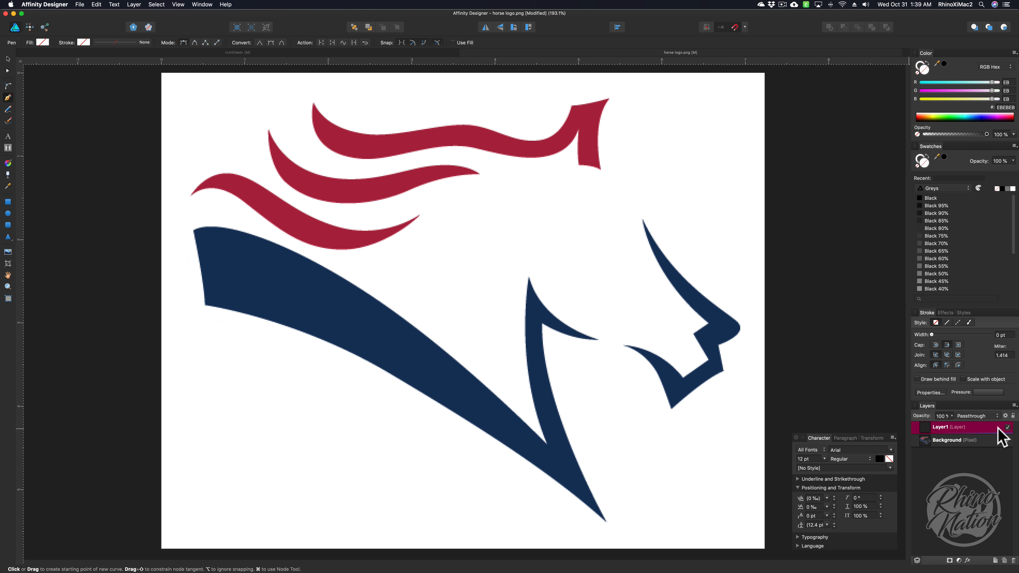
With the Pen tool, draw a straight segment from the navy neck shape's lower-left corner to its bottom tip
scroll(161, 255, down, 4)
scroll(162, 255, right, 3)
key(space)
drag(259, 250, 281, 287)
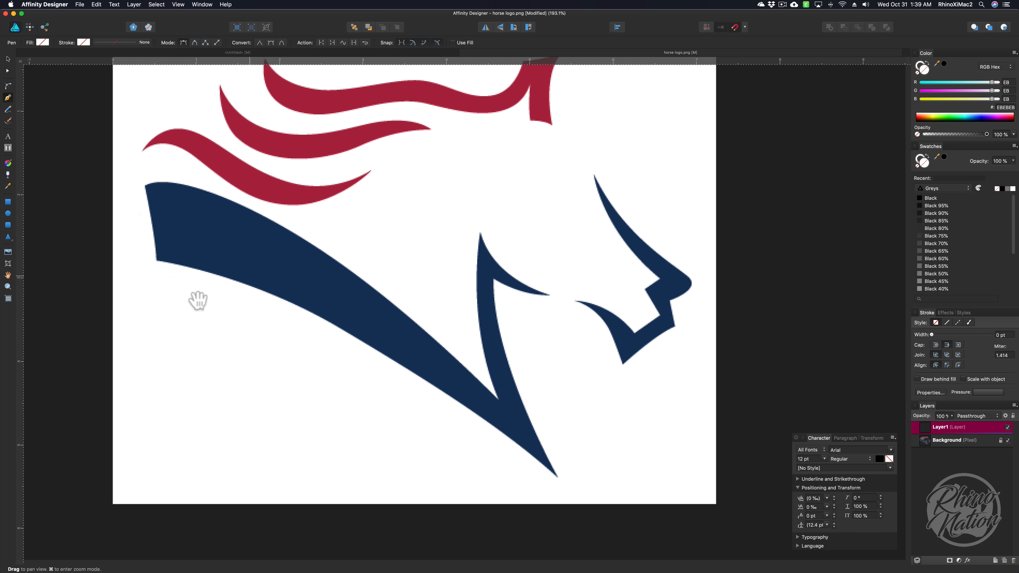
click(157, 261)
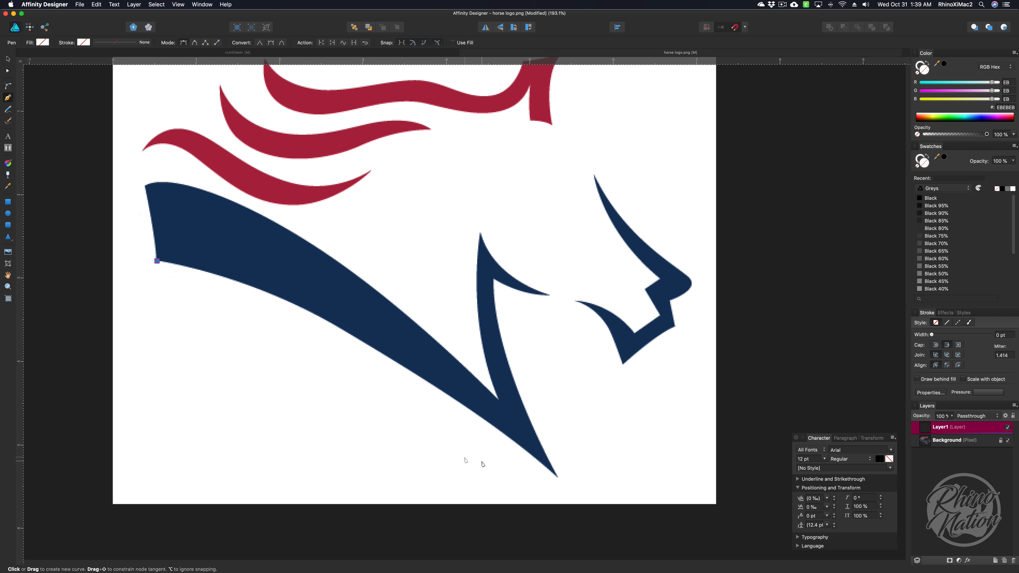
click(557, 478)
Bend the straight segment and adjust its handles and end node so it follows the neck's lower edge
key(super)
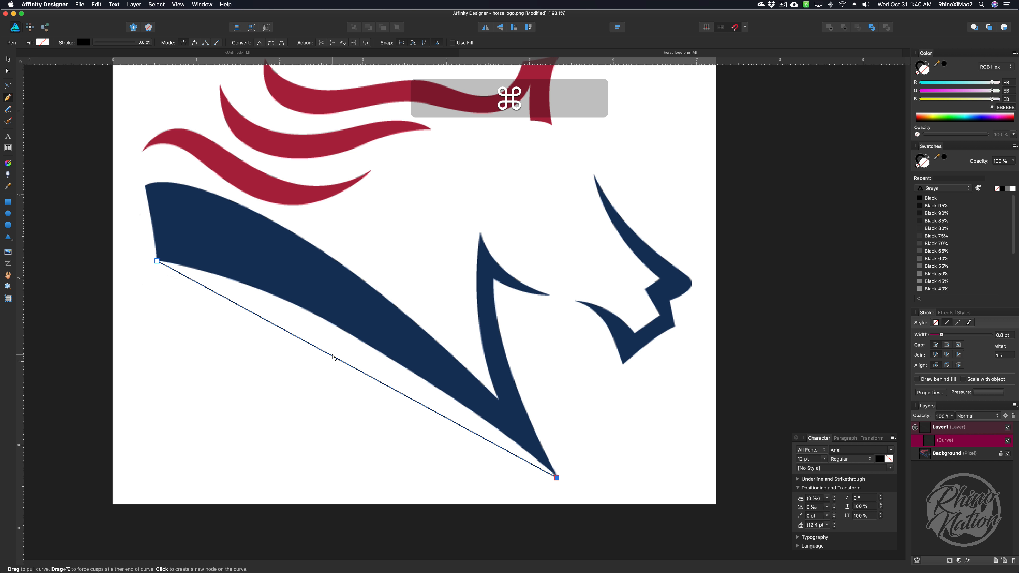
drag(333, 358, 317, 321)
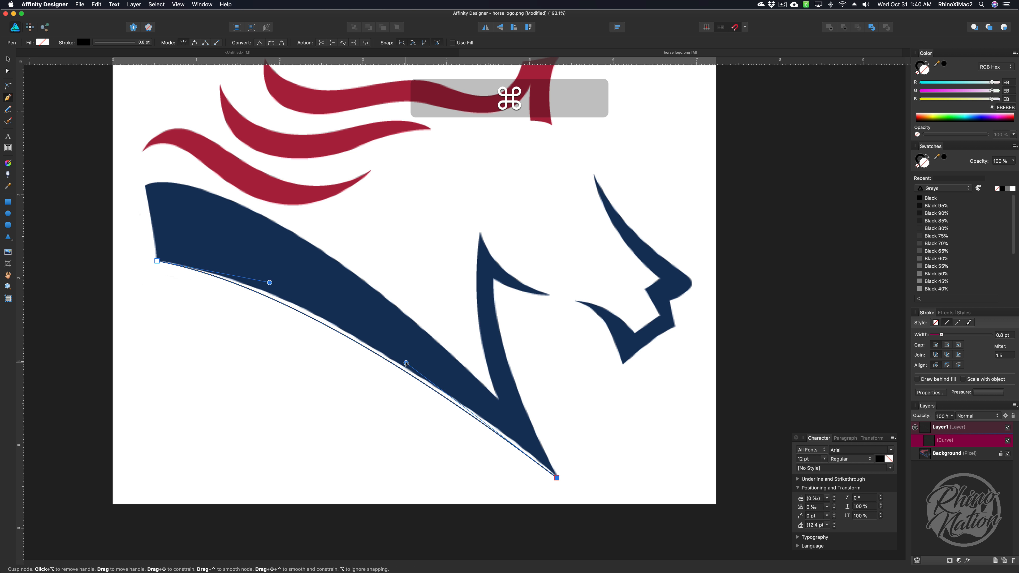
drag(407, 362, 451, 383)
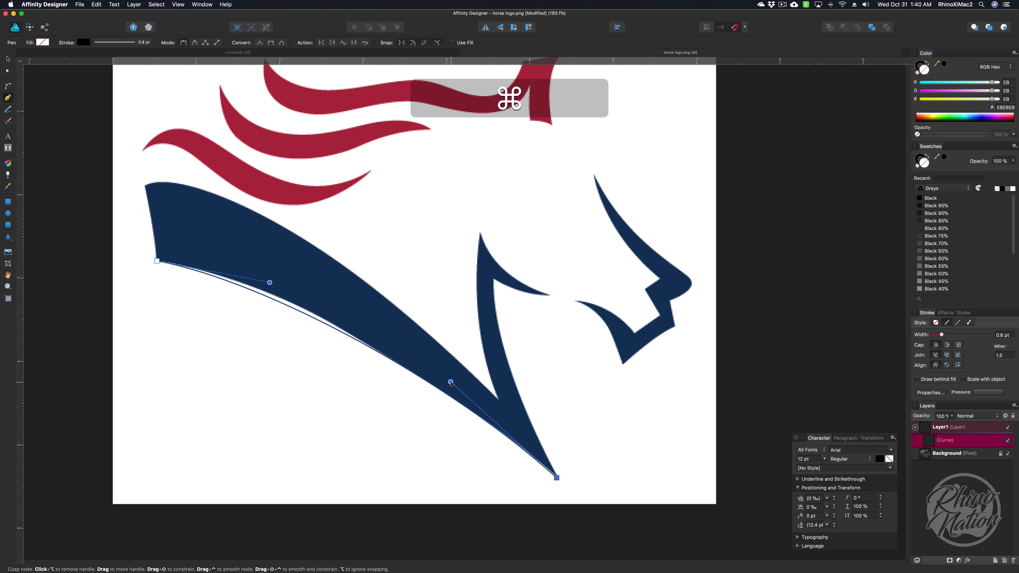
mouse_move(270, 283)
mouse_down()
mouse_move(261, 274)
mouse_move(277, 278)
mouse_up()
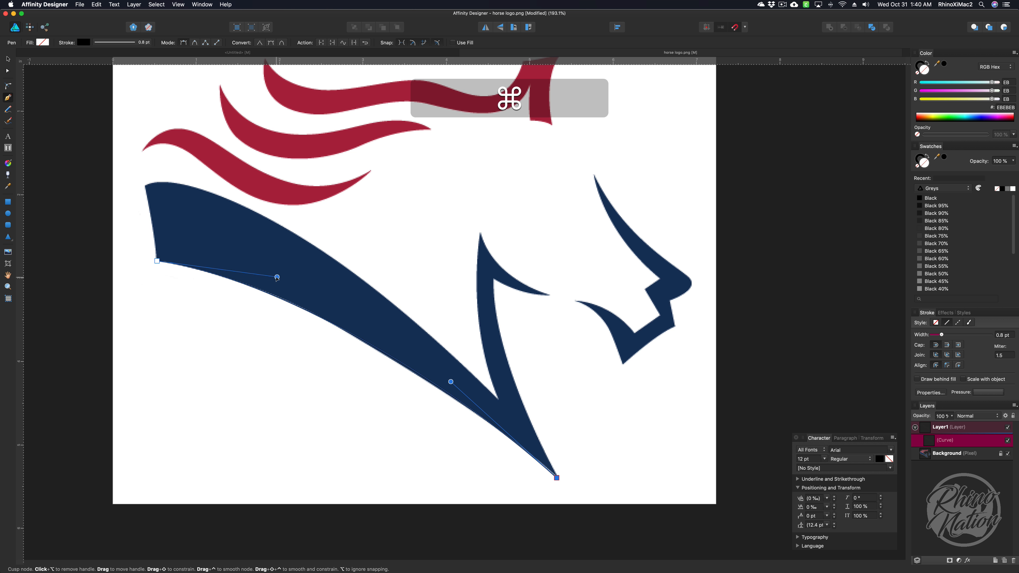
mouse_move(557, 478)
mouse_down()
mouse_move(564, 491)
mouse_move(559, 480)
mouse_move(537, 500)
mouse_move(560, 479)
mouse_up()
drag(448, 372, 431, 373)
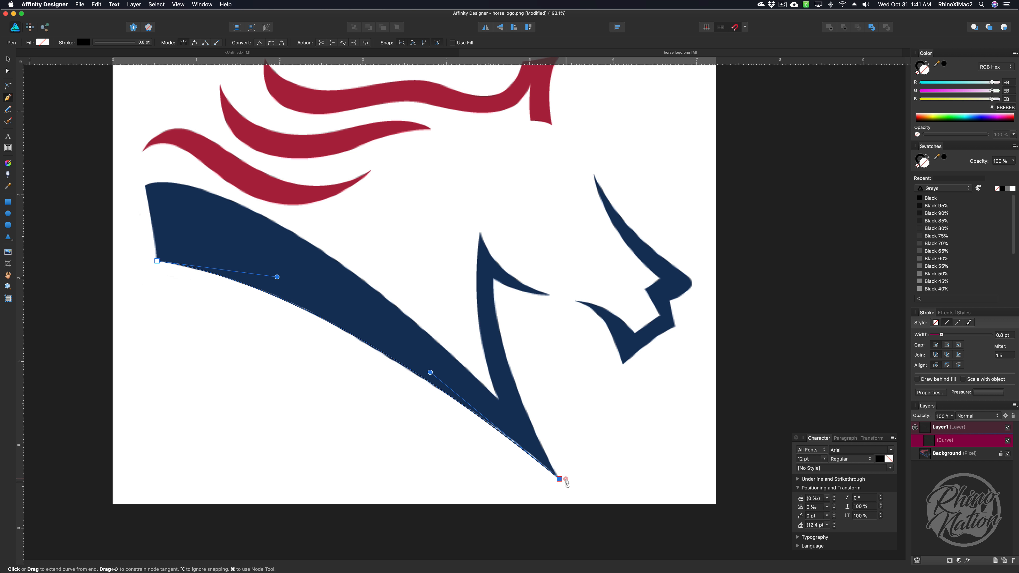
Pull a new handle from the bottom tip node and trace the jaw's inner edge up to its inner corner, ending in a cusp node
key(super)
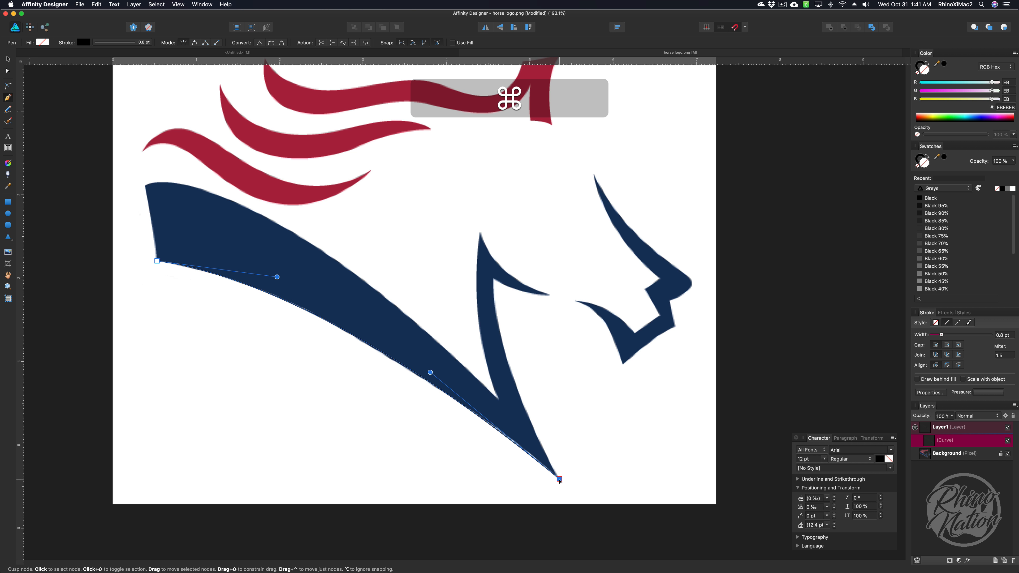
key(alt)
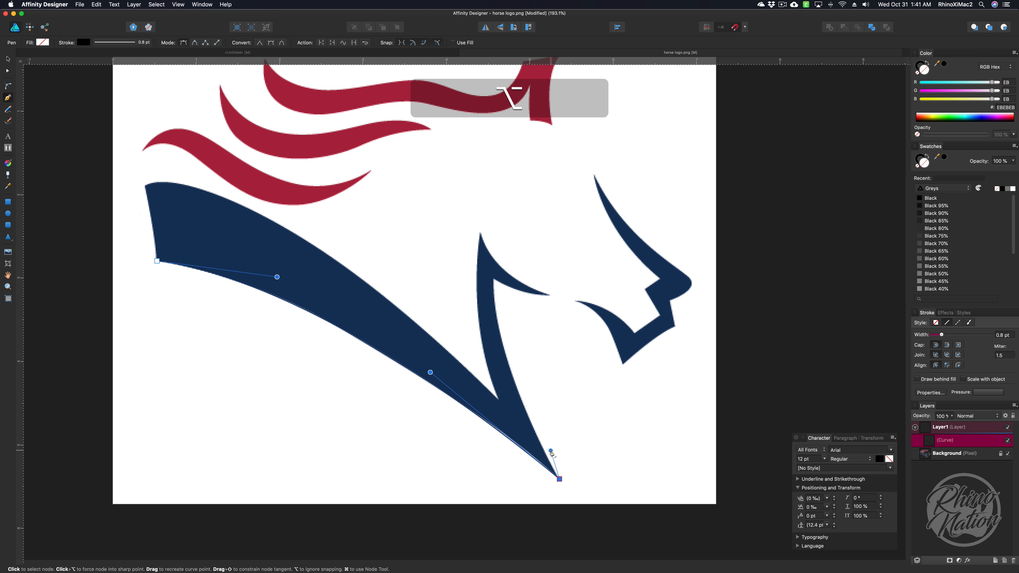
drag(552, 453, 548, 452)
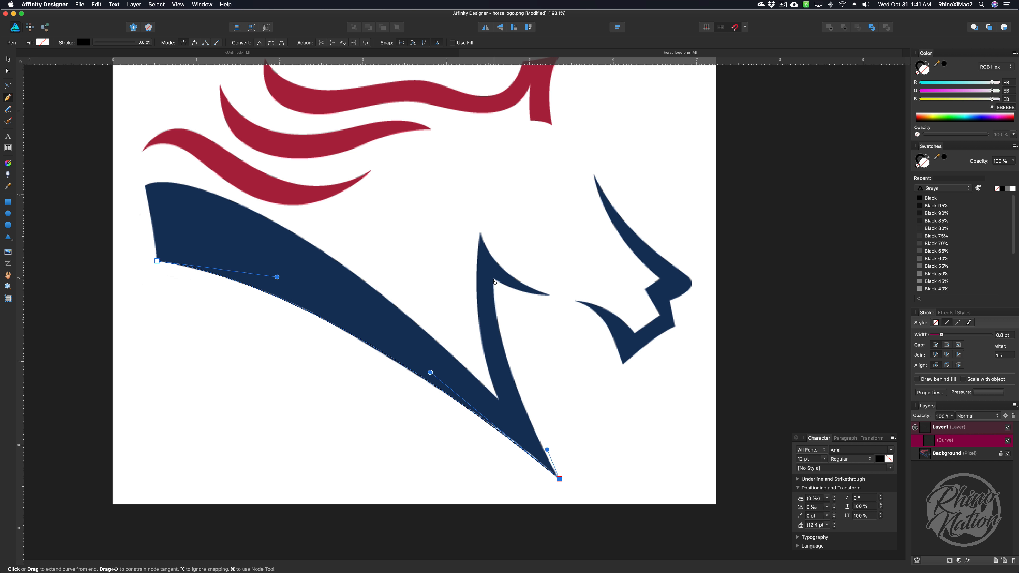
drag(494, 280, 521, 310)
key(alt)
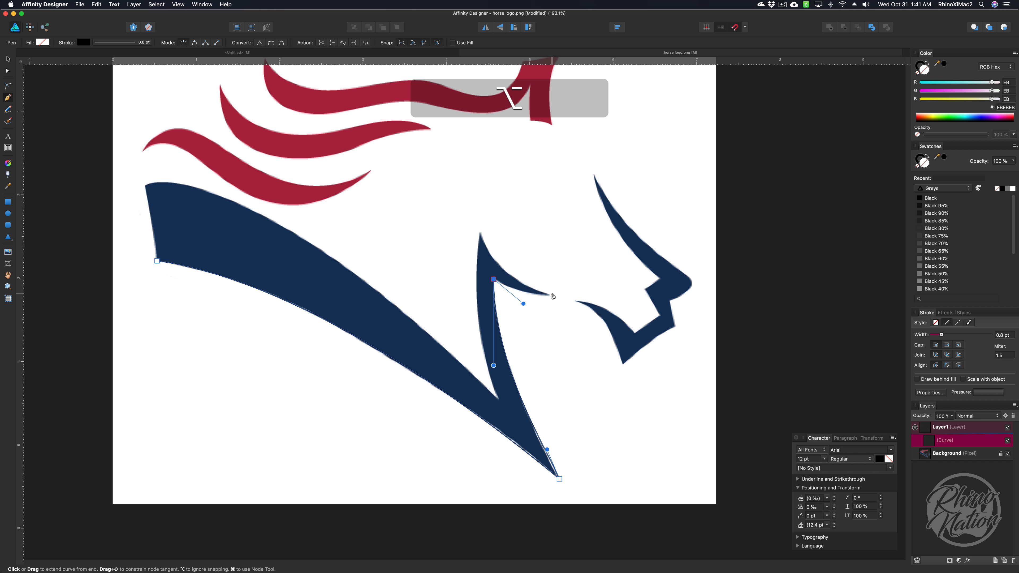
Extend the curve to the jaw's pointed right tip, fit its handles to the lower edge, and turn the tip node into a cusp
drag(551, 295, 565, 295)
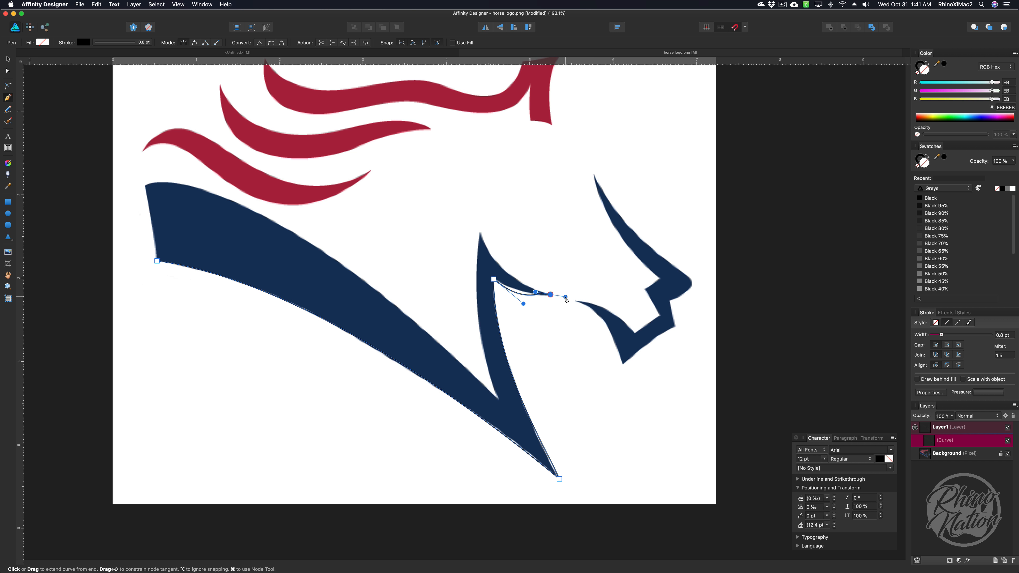
key(super)
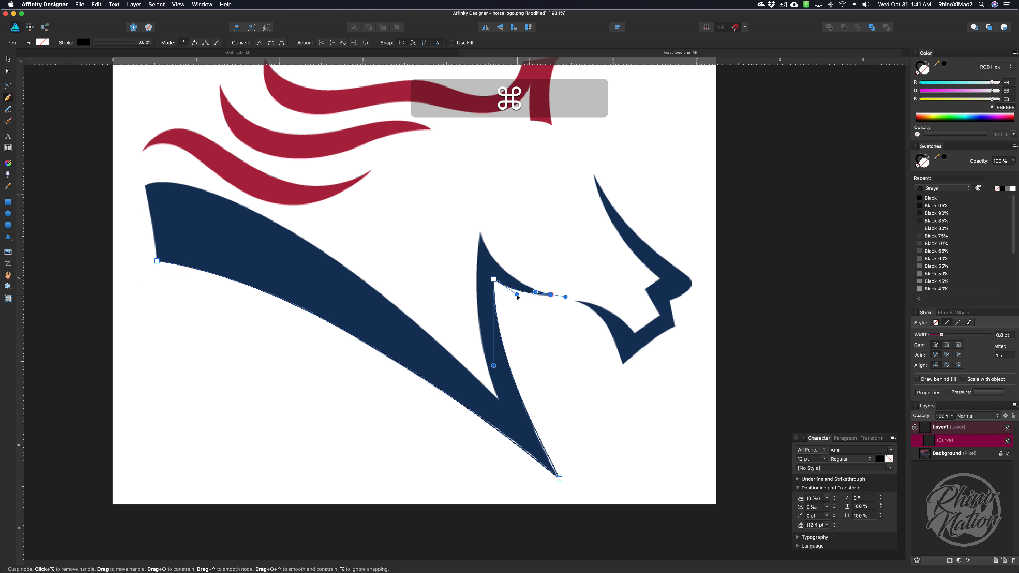
drag(533, 293, 533, 295)
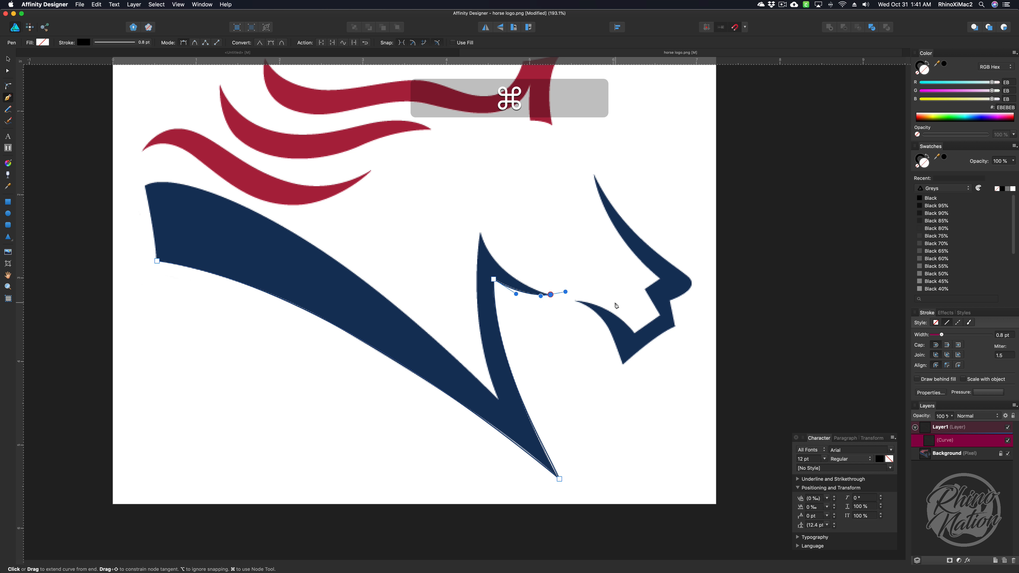
drag(565, 292, 560, 281)
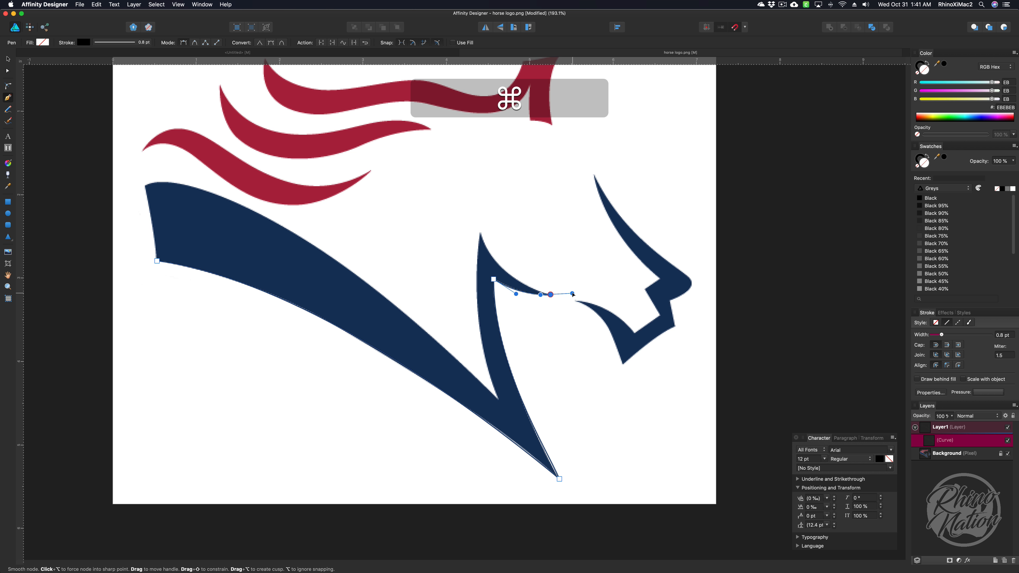
drag(572, 293, 528, 272)
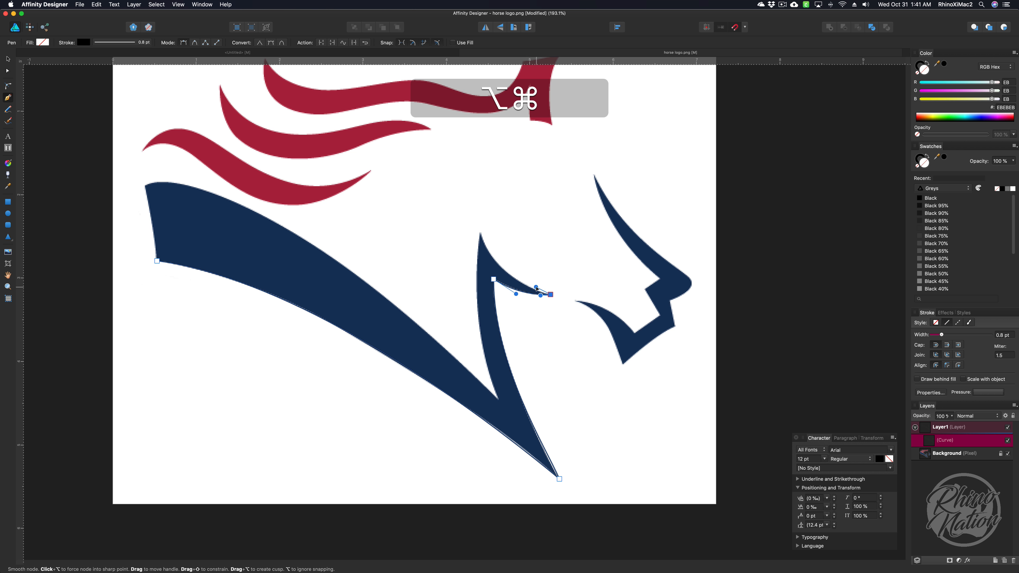
Trace over the jaw's top point and down to the notch at the neck, using cusp nodes and adjusting their handles to the edges
drag(481, 232, 471, 276)
key(alt)
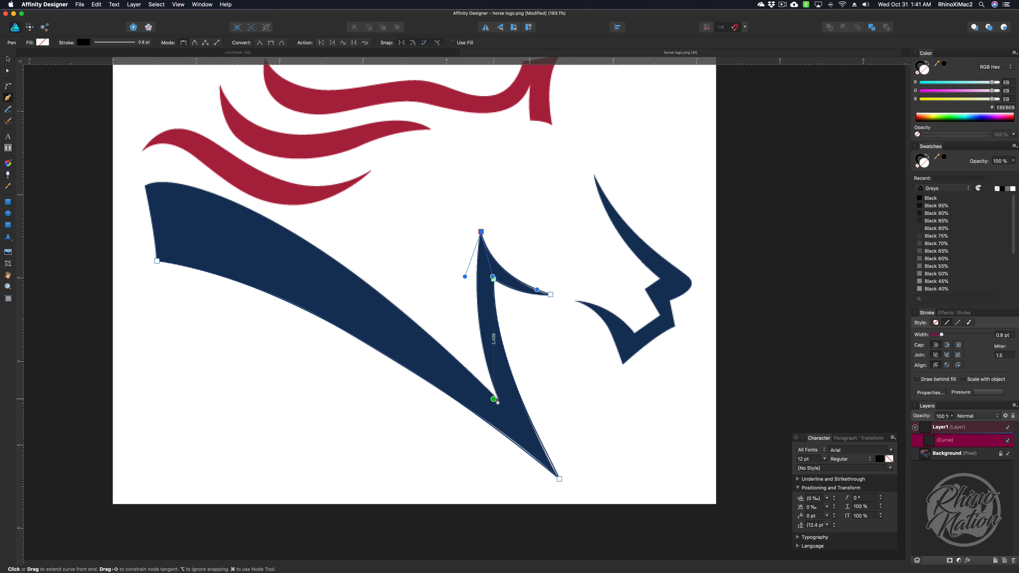
drag(498, 399, 510, 430)
key(super)
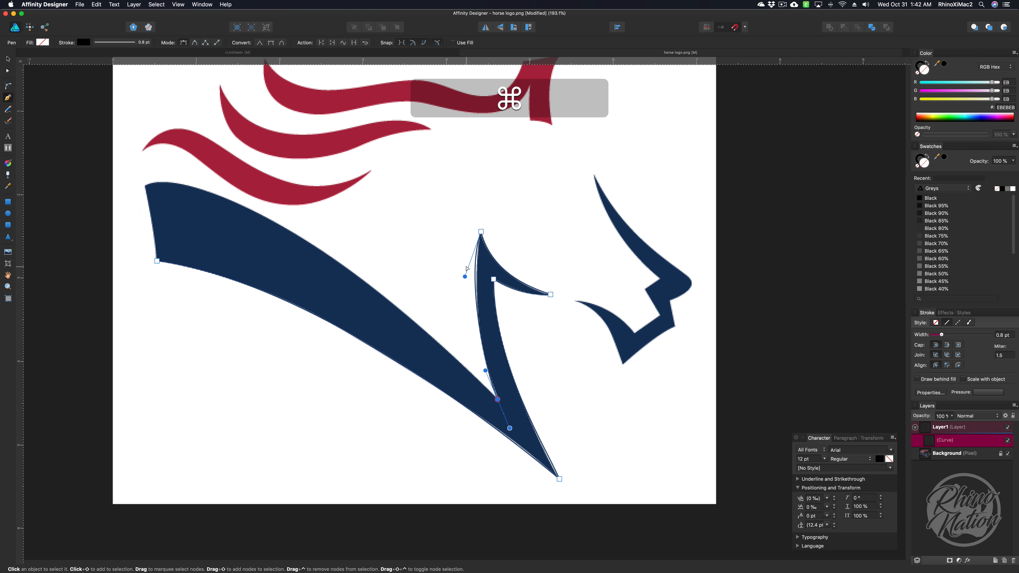
drag(465, 277, 468, 285)
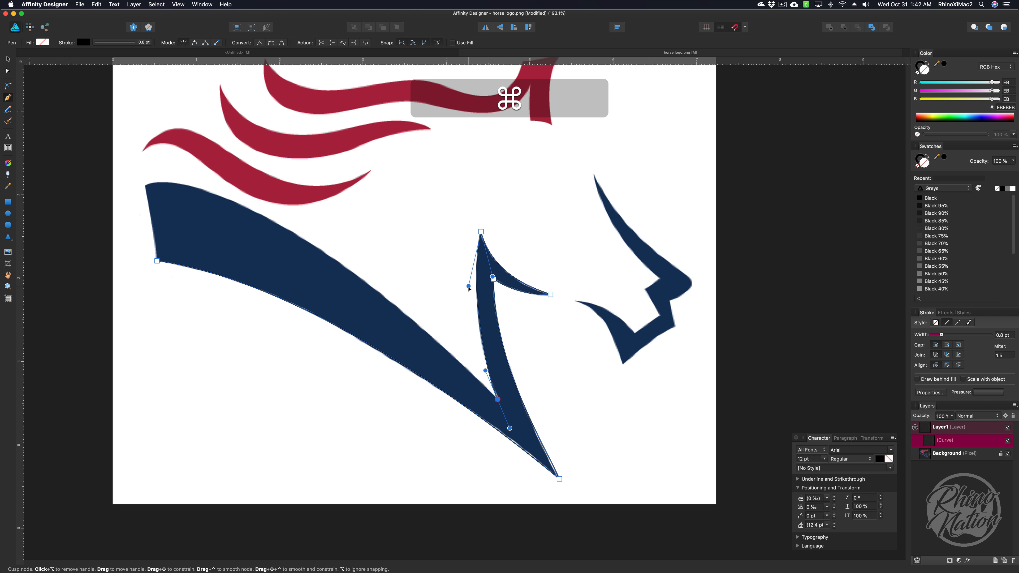
drag(510, 429, 472, 372)
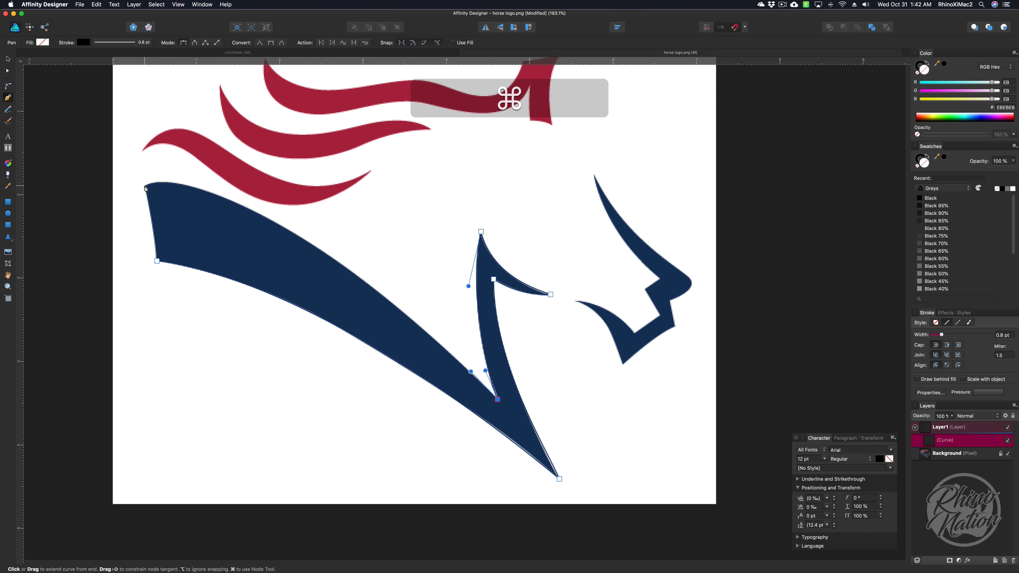
Extend the curve along the neck's upper edge to its upper-left corner and adjust the segment's handles to fit
drag(145, 188, 64, 222)
key(super)
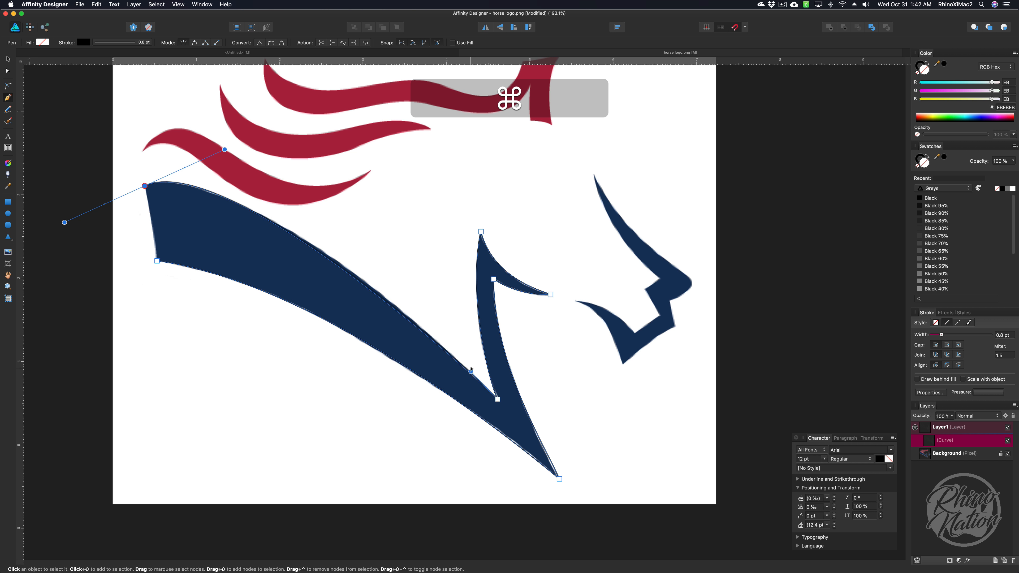
drag(471, 371, 449, 345)
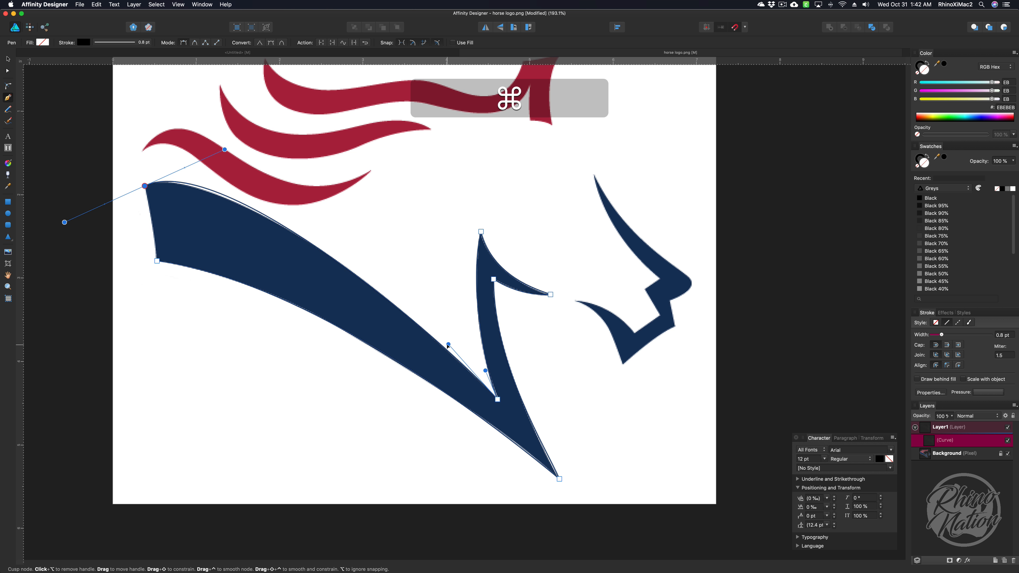
drag(225, 149, 232, 158)
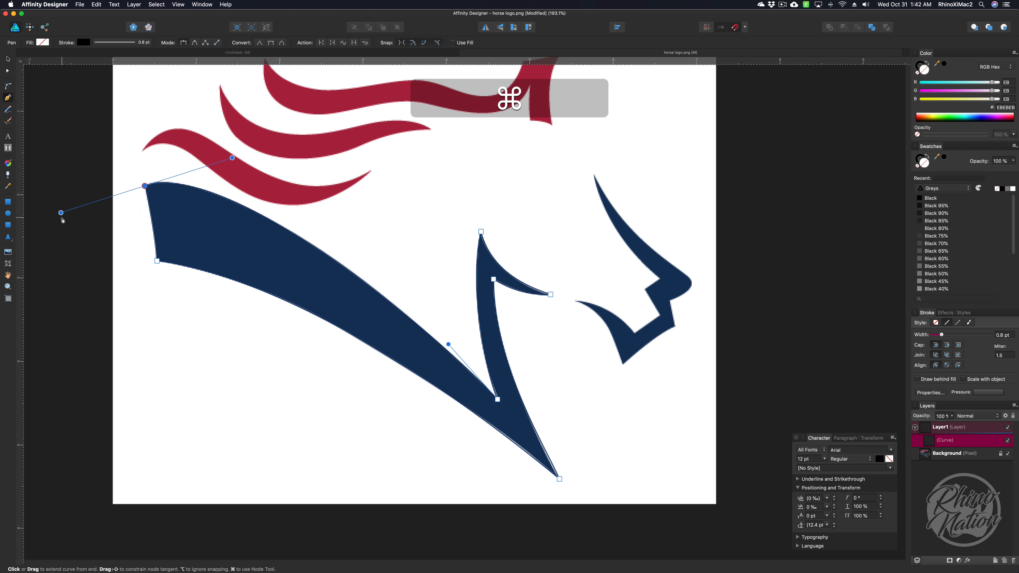
Remove the outer handle of the neck's upper-left node, close the curve at the lower-left corner, and bend the last segment to the lower edge
alt+super+click(61, 213)
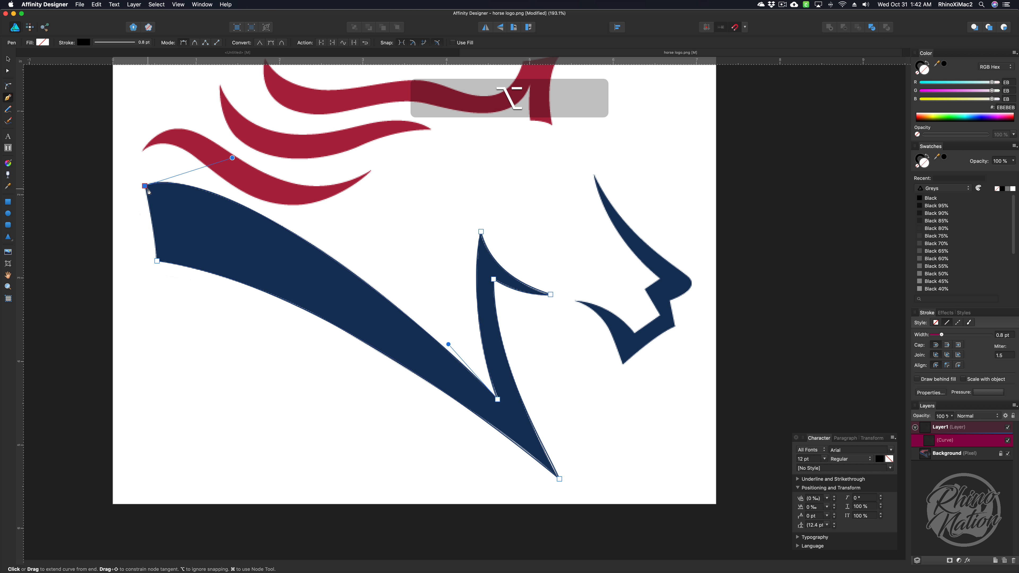
drag(157, 262, 156, 382)
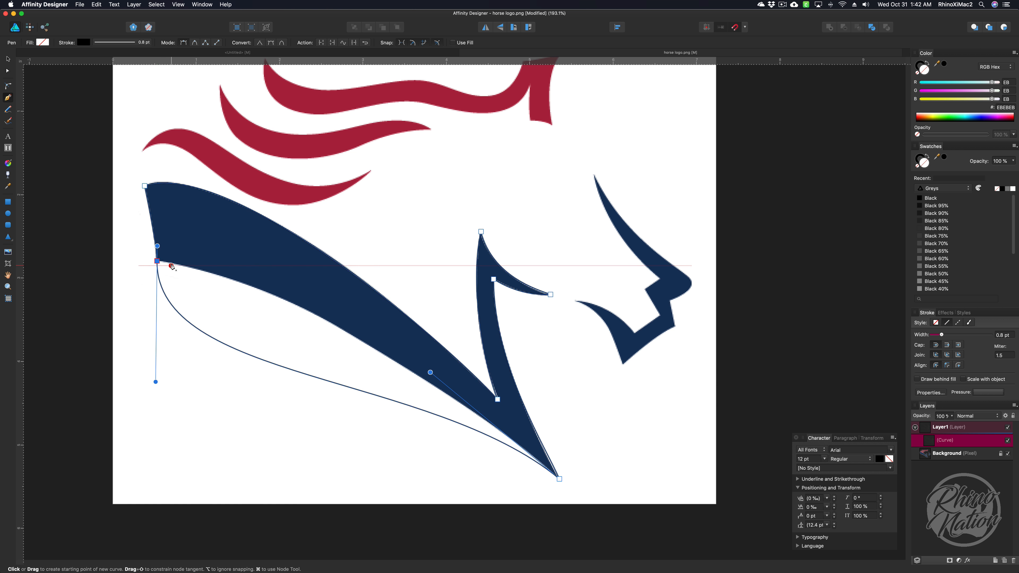
key(super)
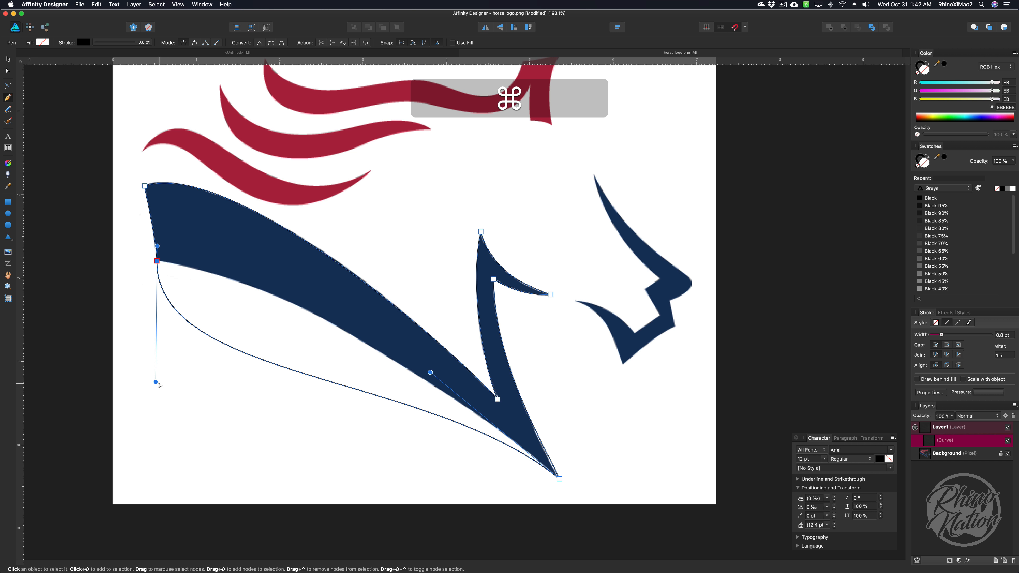
key(alt)
drag(156, 382, 267, 274)
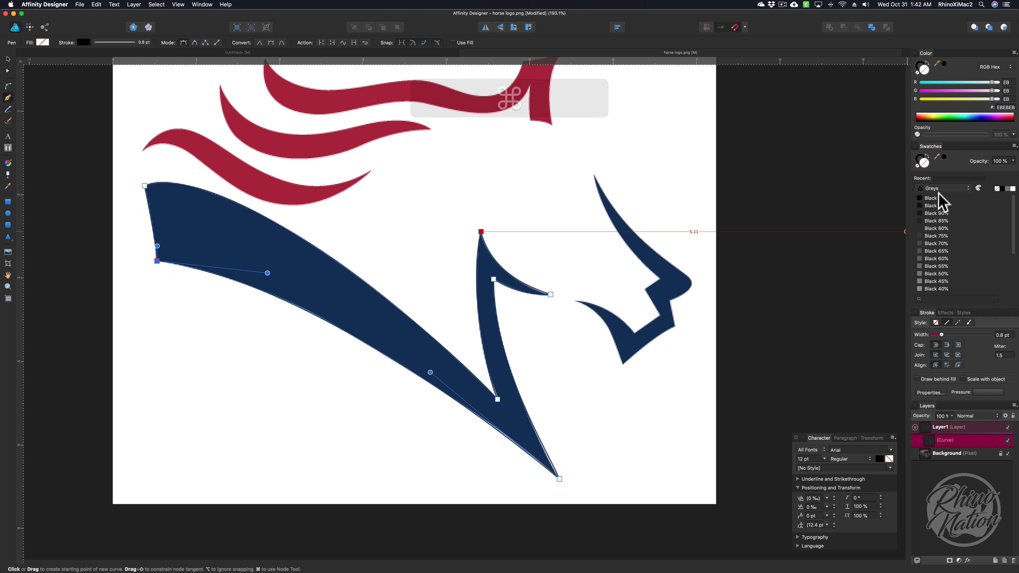
Fill the closed neck shape with light yellow (FFFC80) and deselect it
click(933, 117)
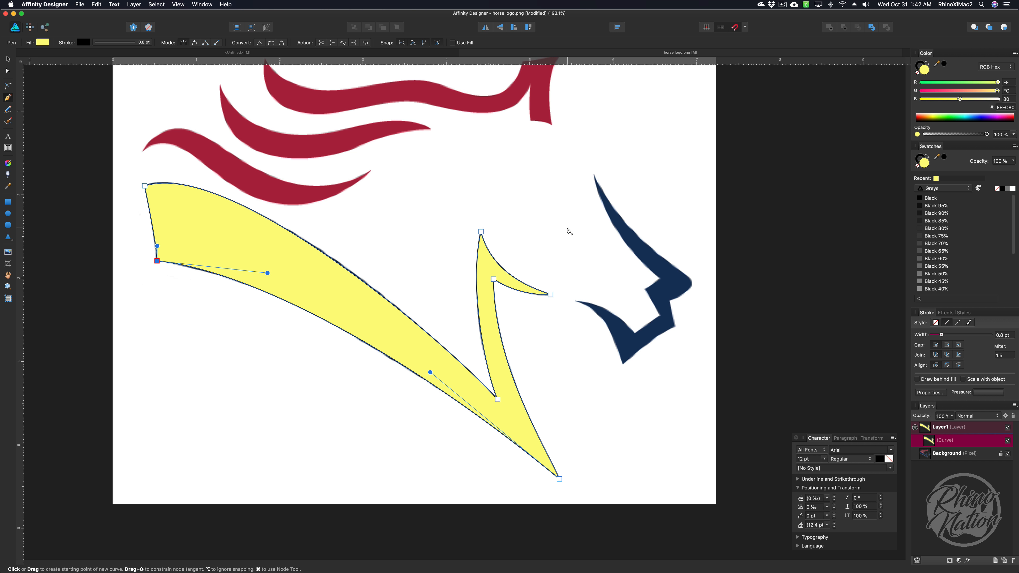
super+click(633, 171)
scroll(125, 308, up, 4)
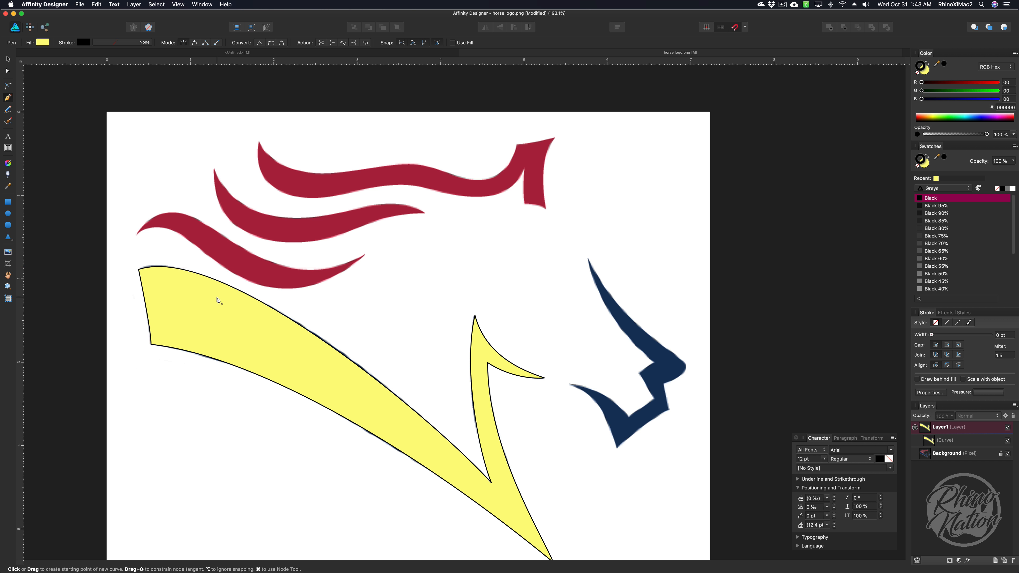
Refine the neck shape's upper edge by adjusting its handles and retract the short handle at the lower-left corner
super+click(162, 301)
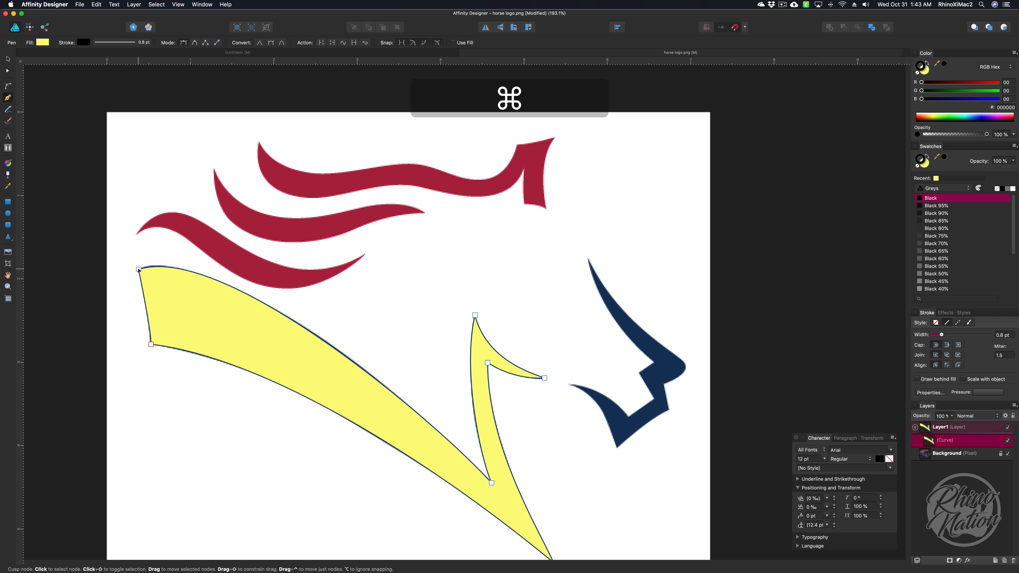
drag(138, 269, 223, 239)
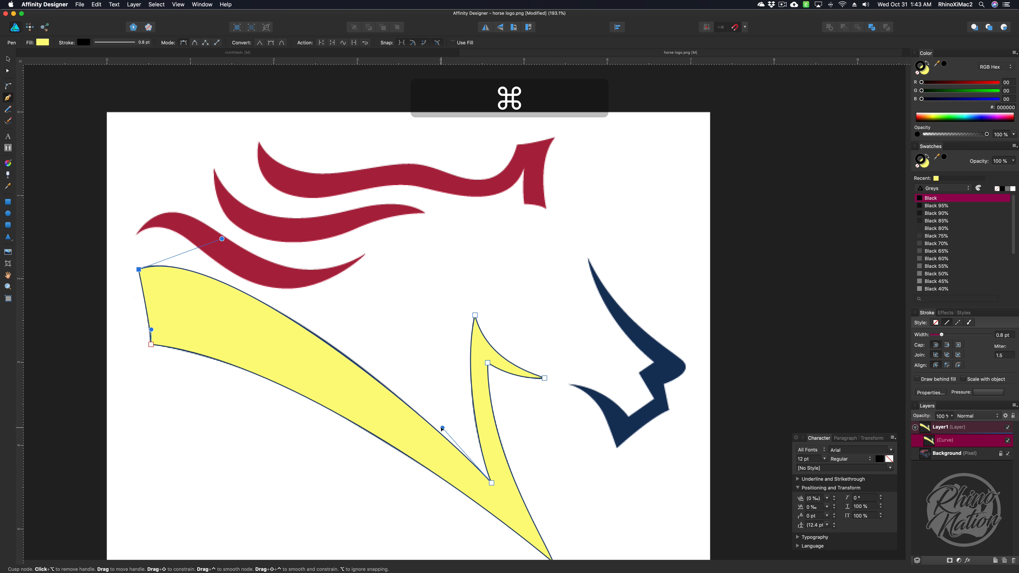
drag(443, 428, 432, 416)
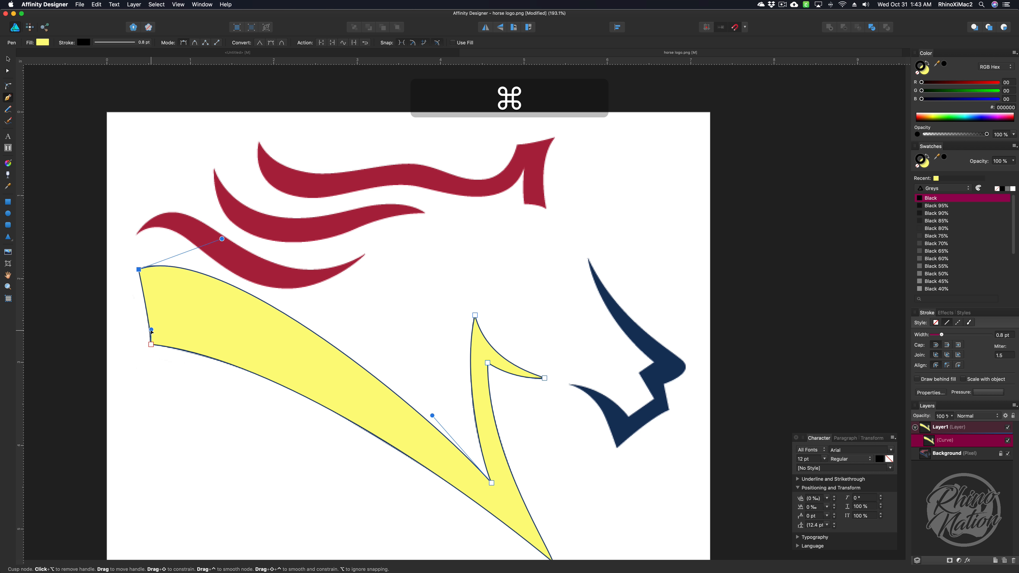
mouse_move(150, 330)
mouse_down()
mouse_move(144, 357)
mouse_move(167, 337)
mouse_move(150, 345)
mouse_up()
Remove the stroke from the yellow neck shape
key(space)
drag(436, 312, 417, 340)
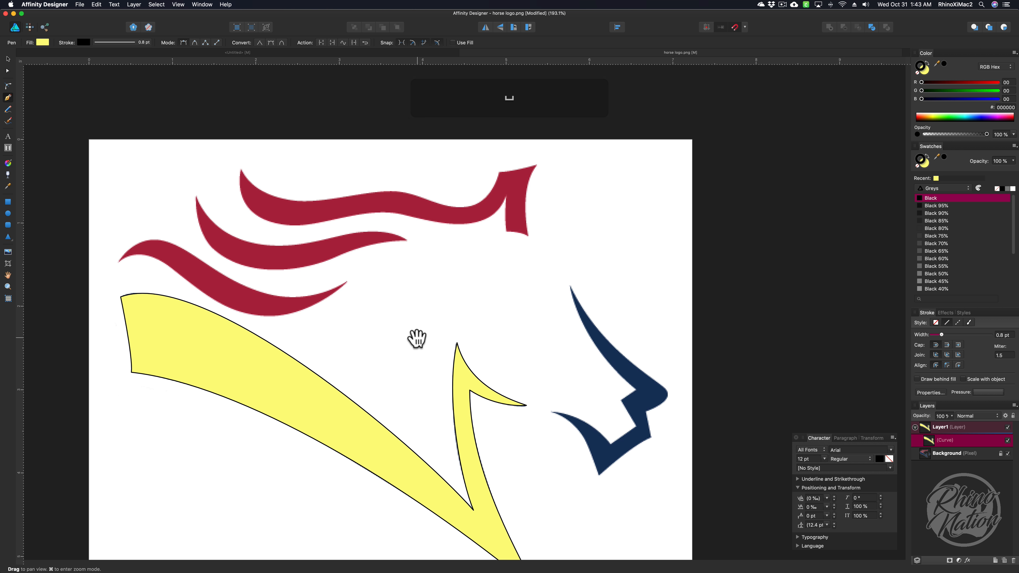
super+click(281, 382)
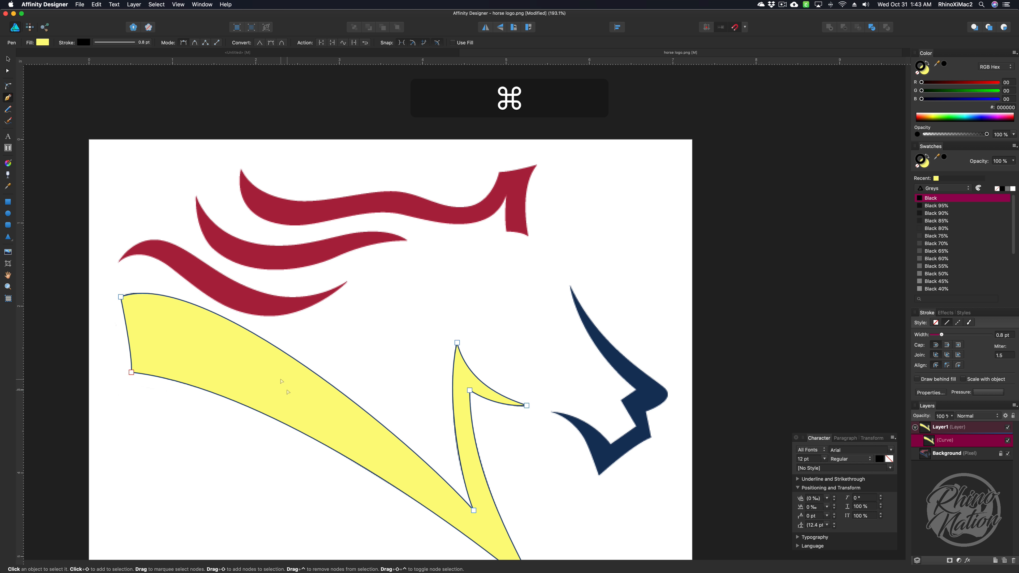
click(917, 72)
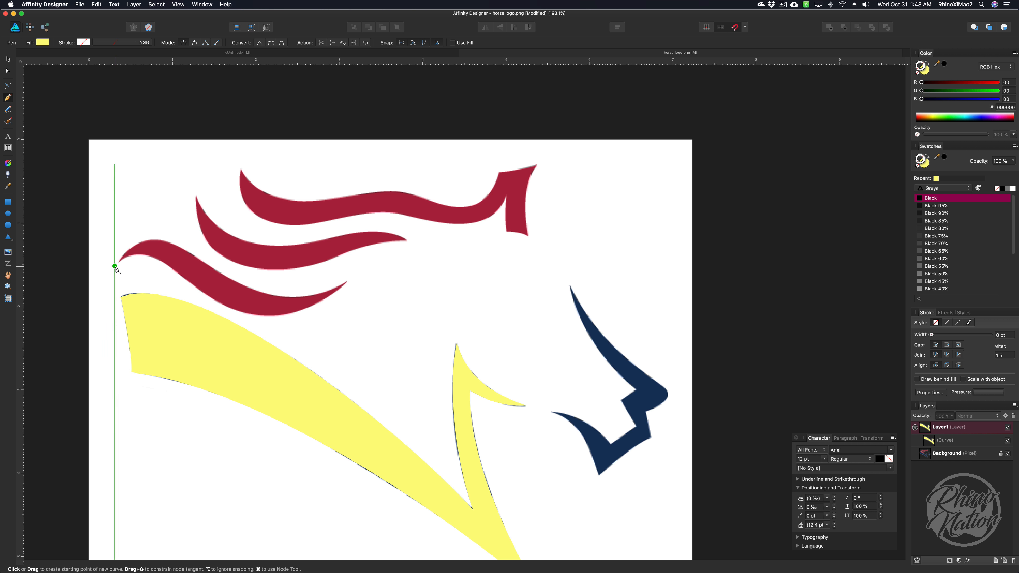
Trace the lowest red mane strand's lower edge from its left tip to its right tip, adjusting the handles and ending in a cusp node
key(alt)
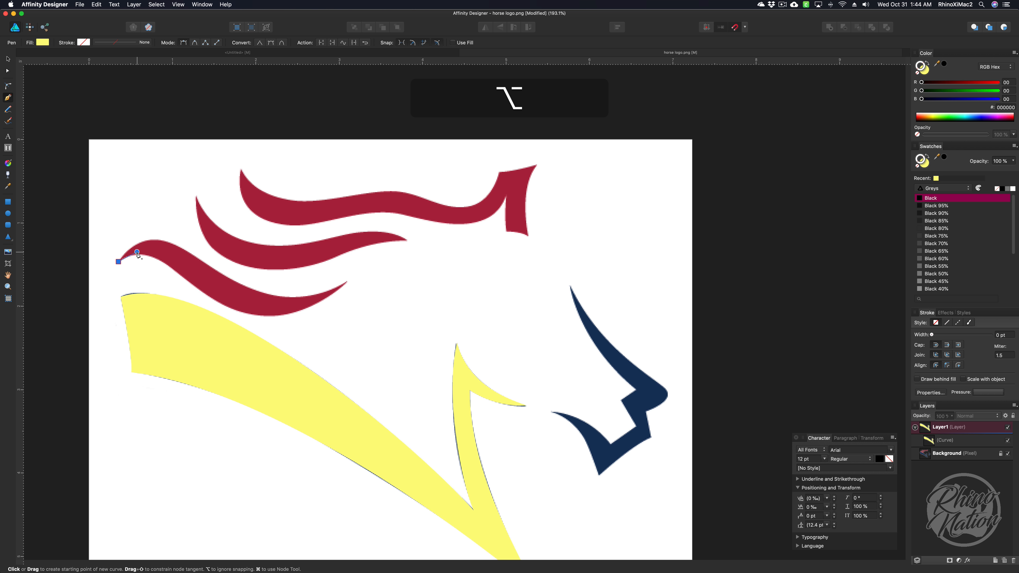
drag(164, 262, 176, 272)
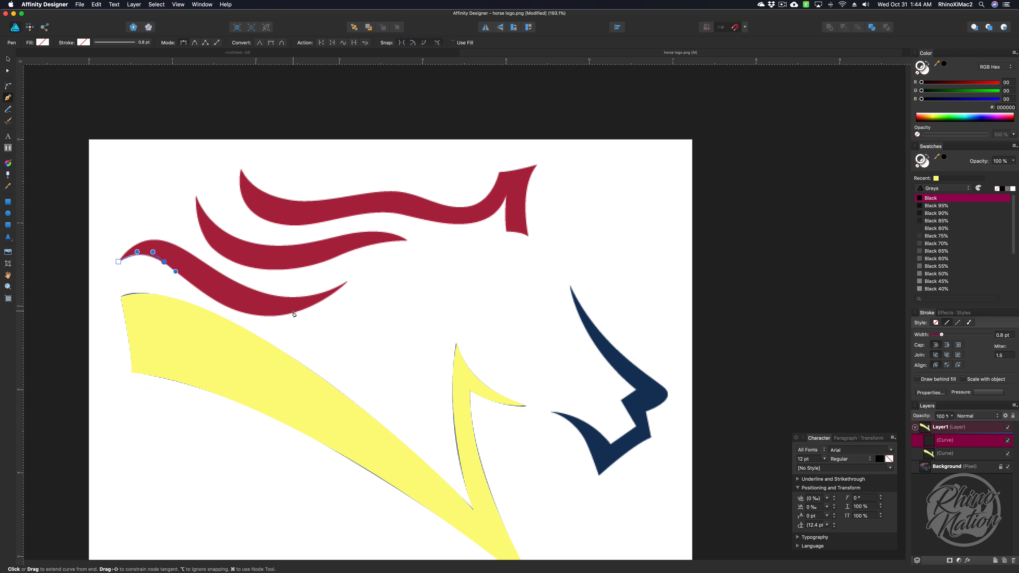
drag(277, 315, 353, 276)
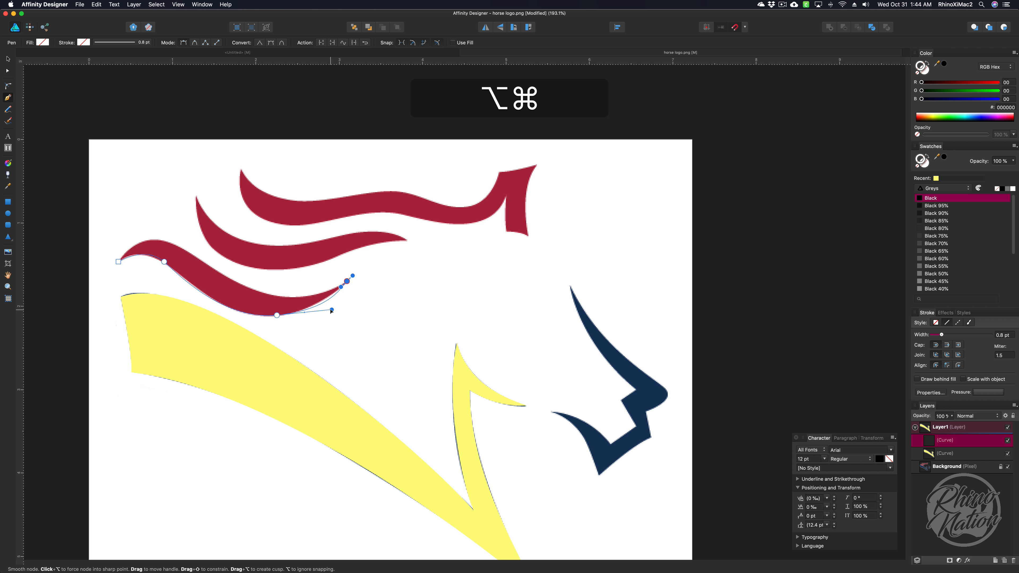
drag(332, 309, 320, 309)
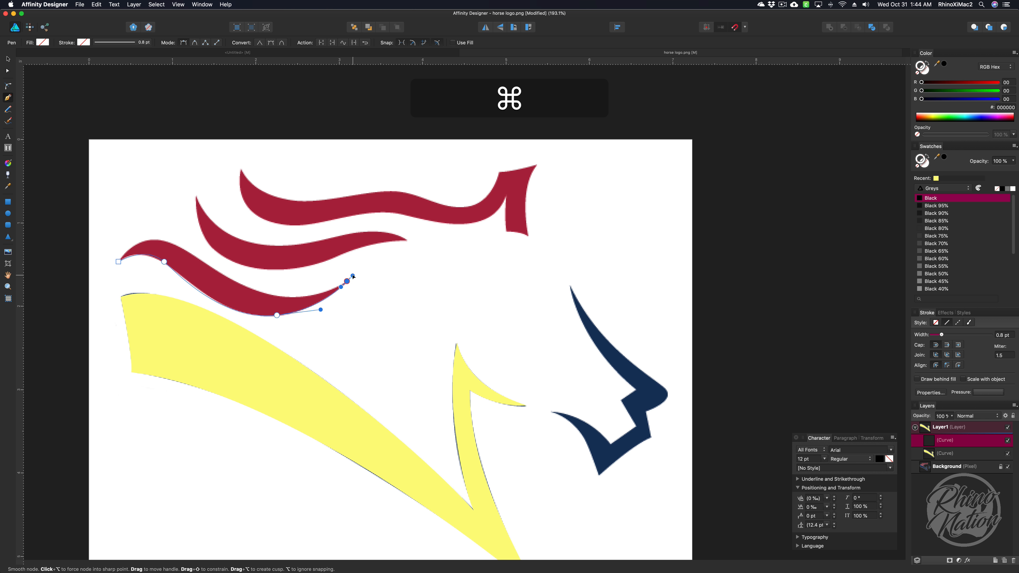
drag(353, 276, 330, 287)
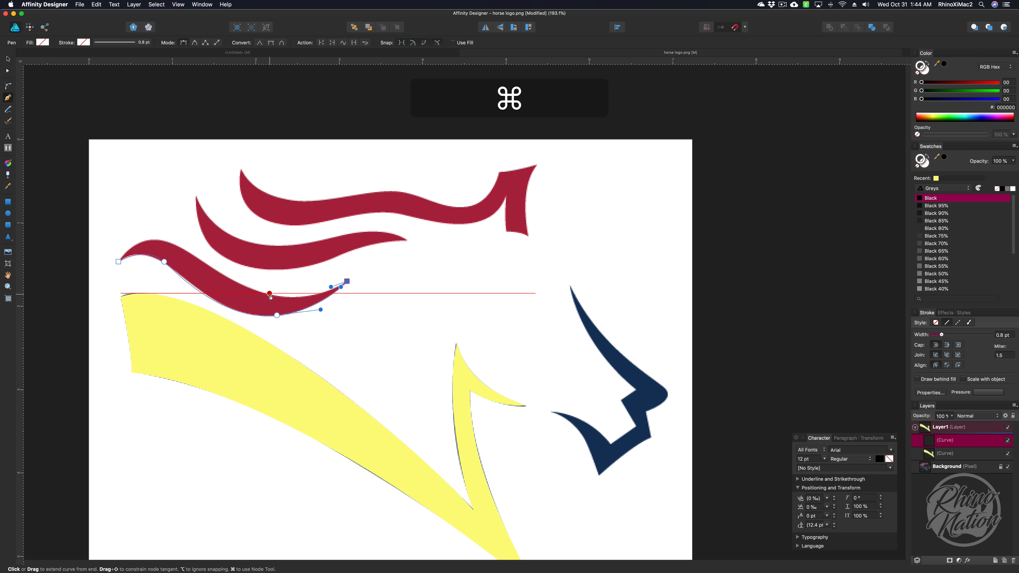
Trace the strand's upper edge back with two smooth nodes and close the curve at its left tip
drag(269, 294, 231, 282)
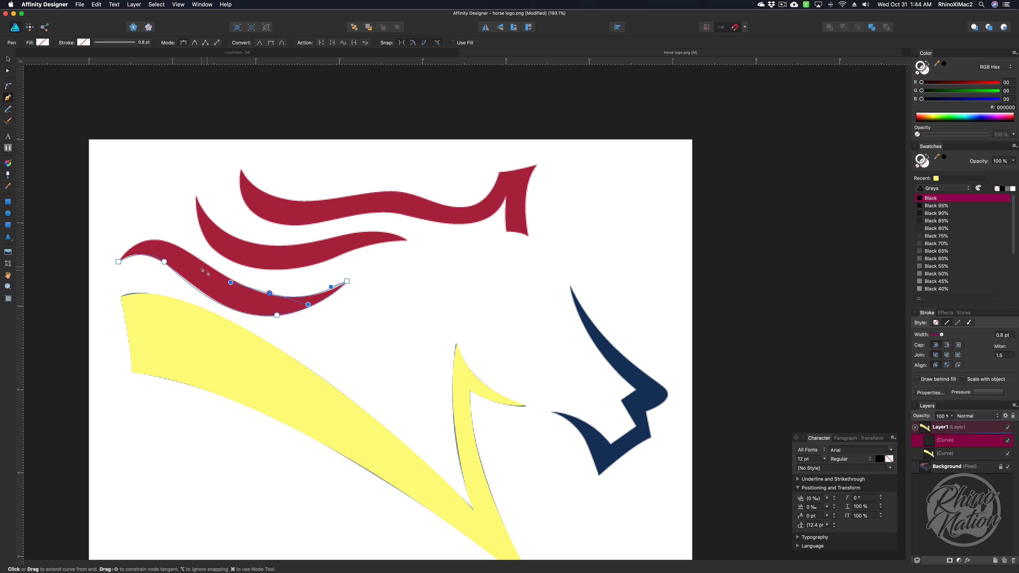
drag(179, 246, 159, 234)
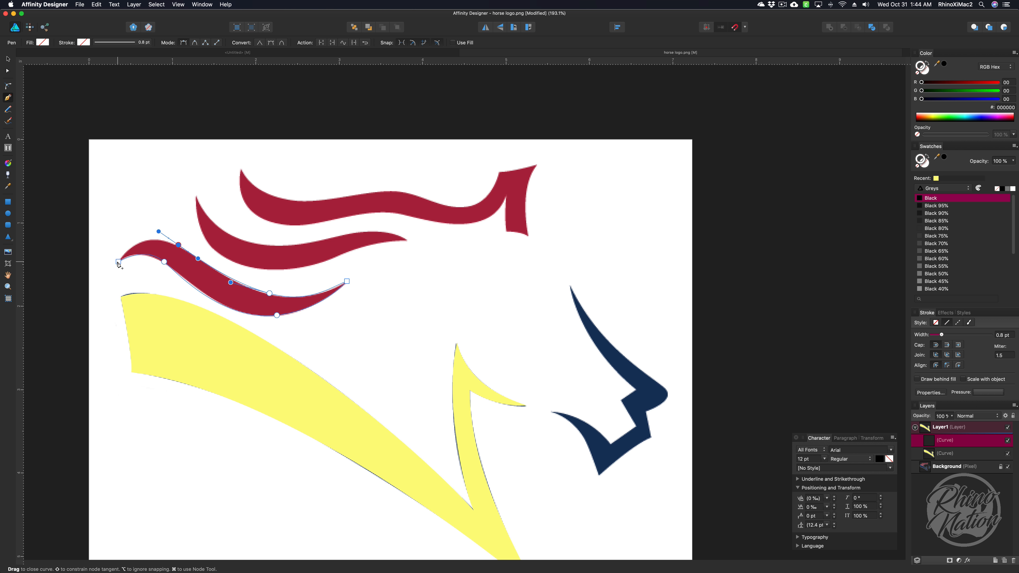
drag(118, 263, 109, 285)
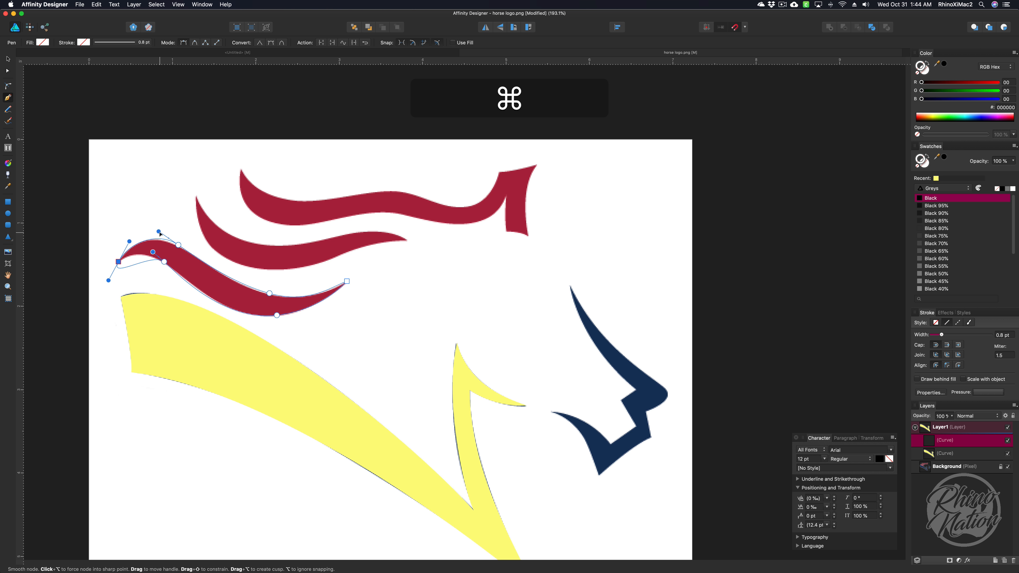
Make the strand's left tip a cusp and adjust the nearby nodes and handles to follow the upper and lower edges
drag(159, 232, 177, 247)
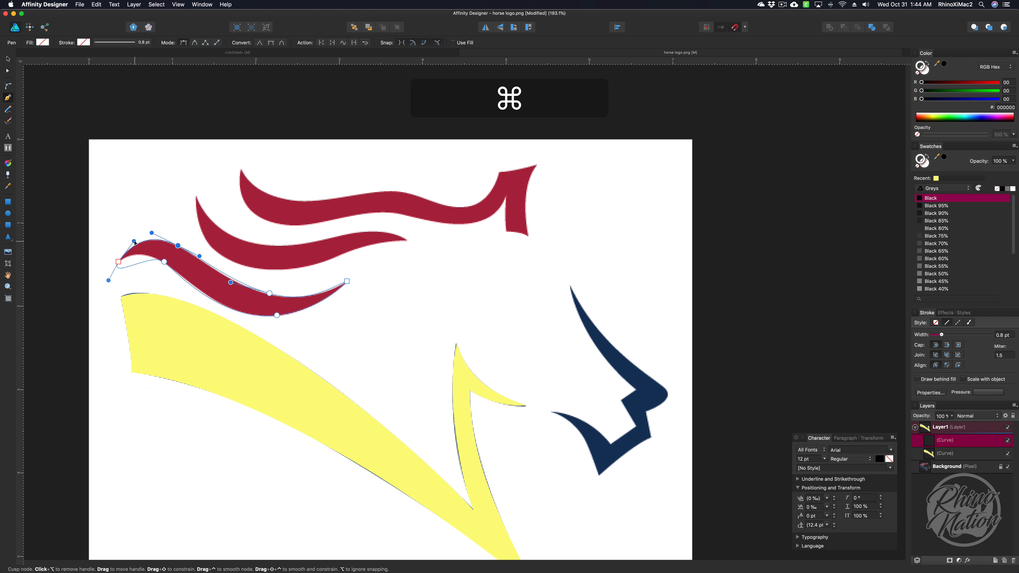
super+click(119, 261)
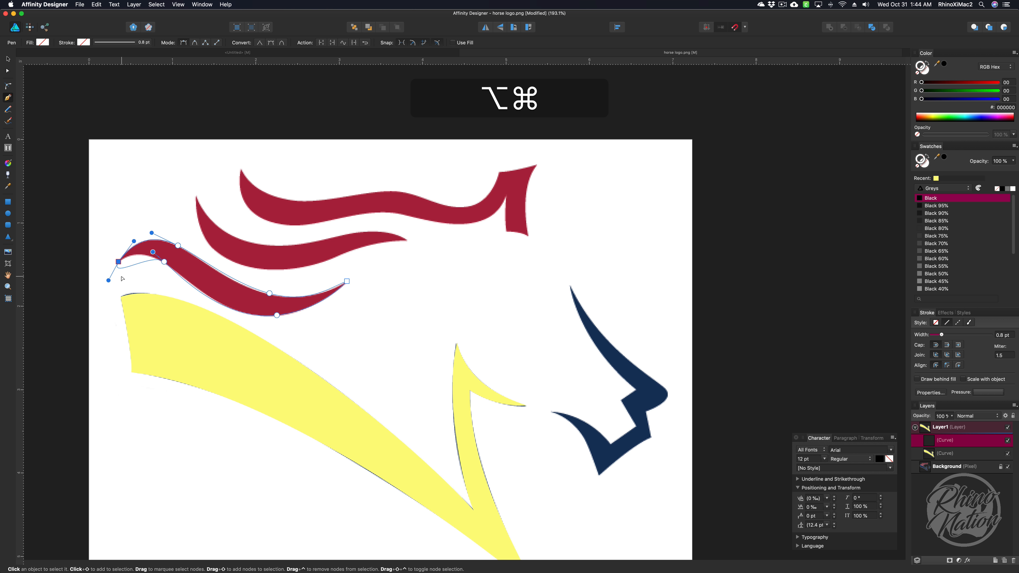
drag(109, 280, 164, 264)
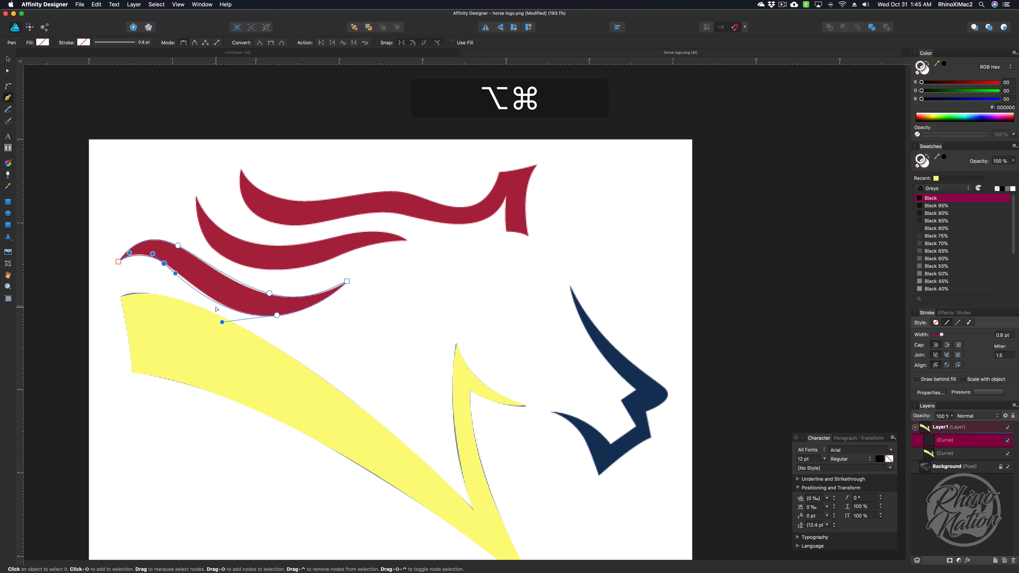
drag(222, 324, 234, 325)
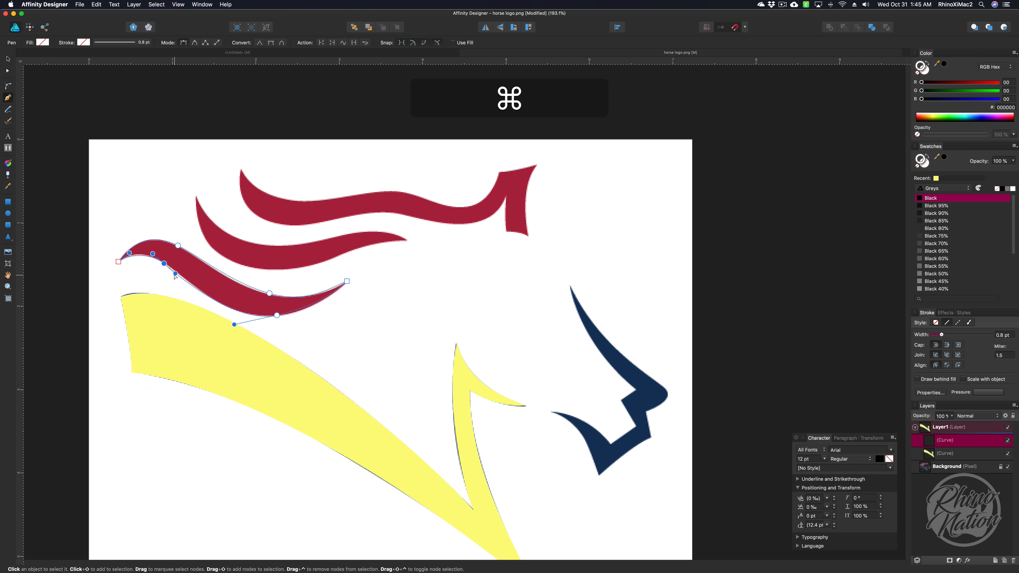
drag(175, 274, 178, 277)
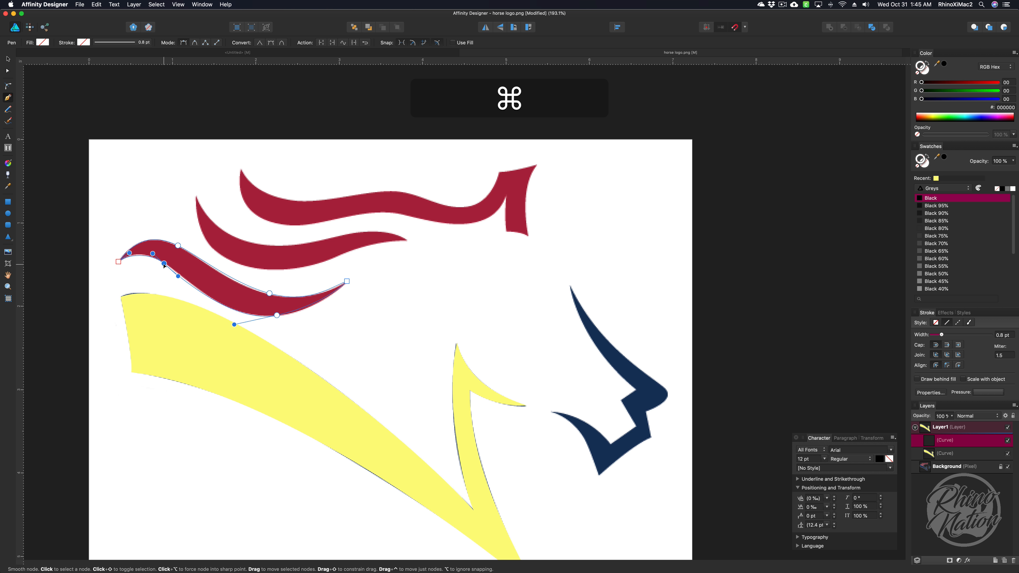
drag(164, 264, 148, 250)
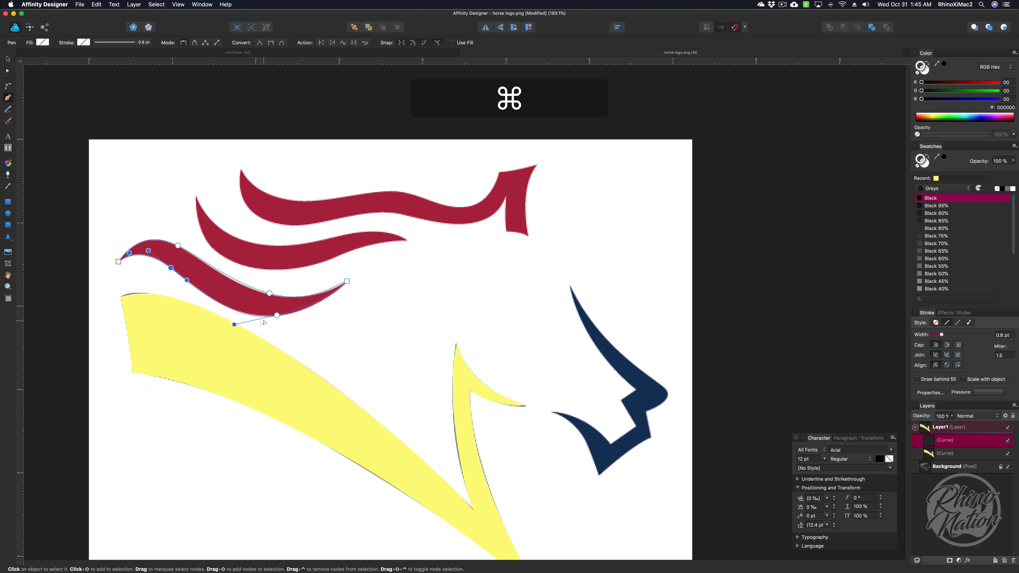
Shift the strand's middle upper-edge node and bottom node slightly and adjust their handles to fit the curve up to the right tip
drag(270, 294, 329, 292)
super+click(266, 294)
super+click(277, 315)
drag(320, 307, 226, 321)
key(super+z)
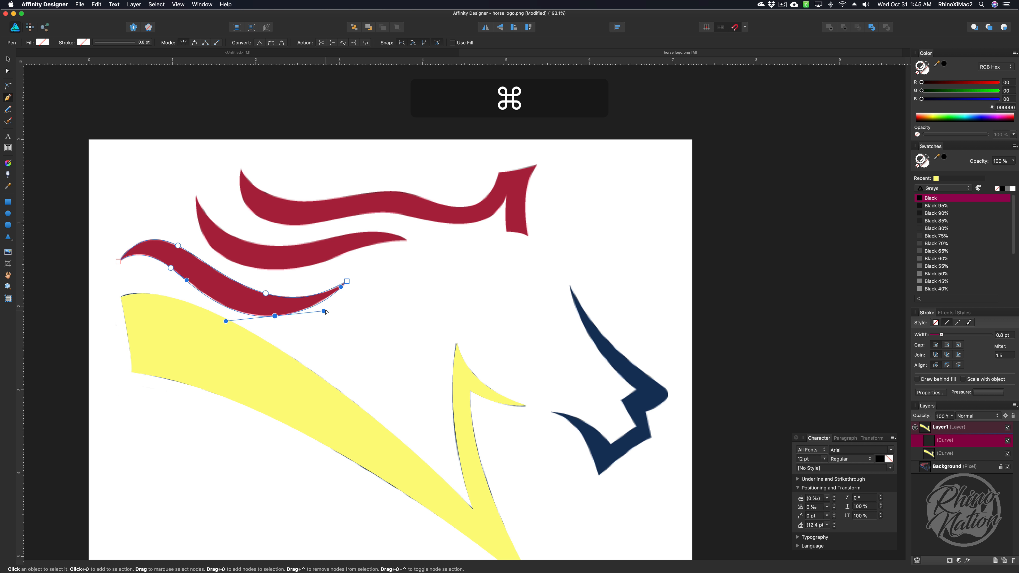
drag(325, 312, 342, 293)
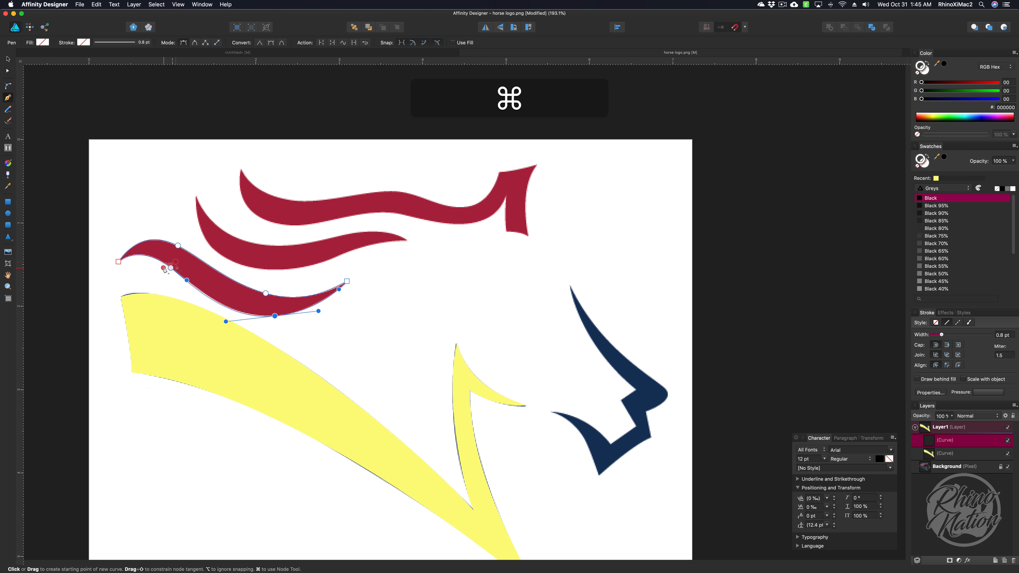
Undo the trial orange stroke colour, fill the traced mane strand with dark green (14724E), and deselect it
click(924, 118)
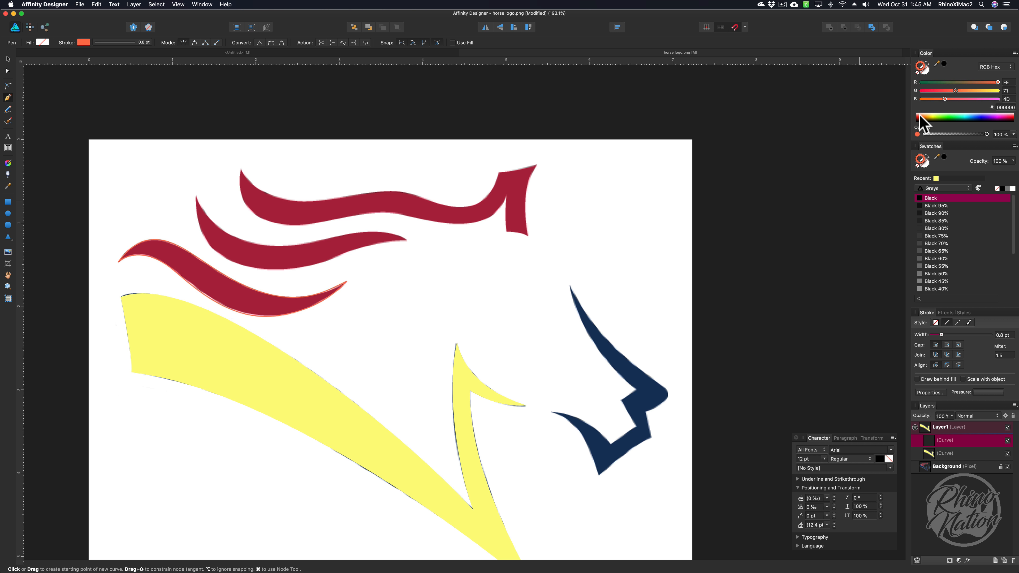
key(super+z)
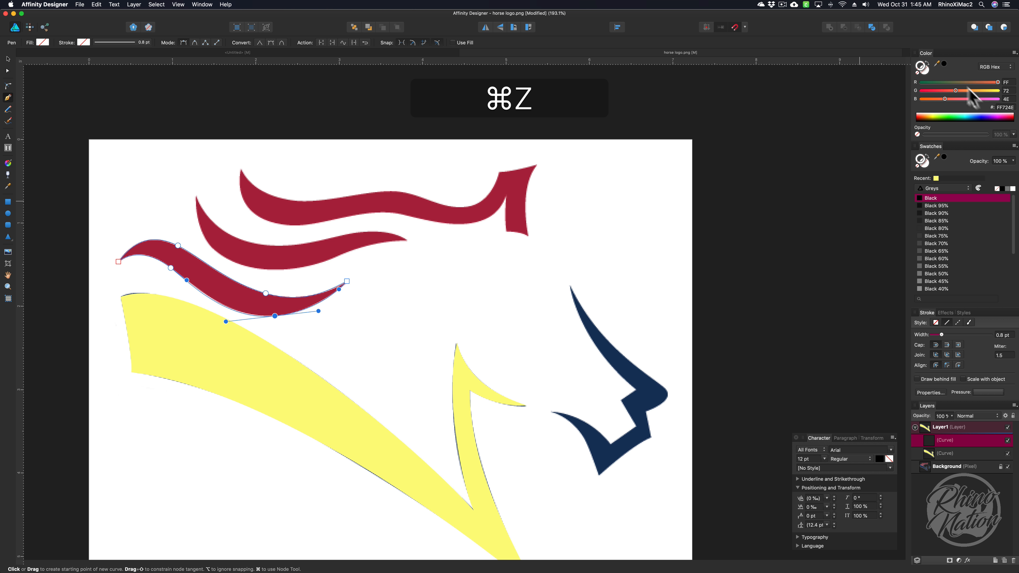
click(927, 82)
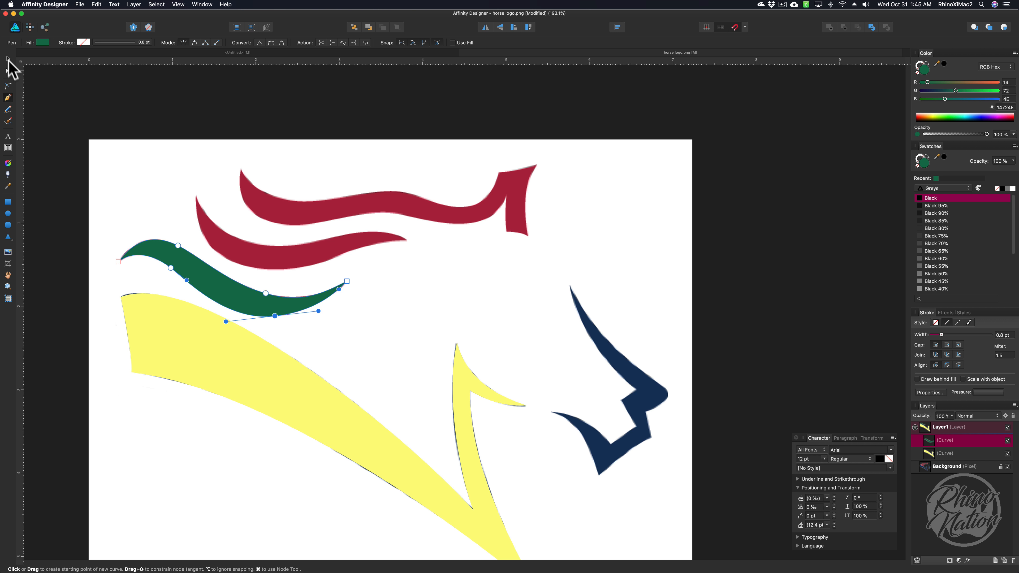
click(8, 59)
click(103, 113)
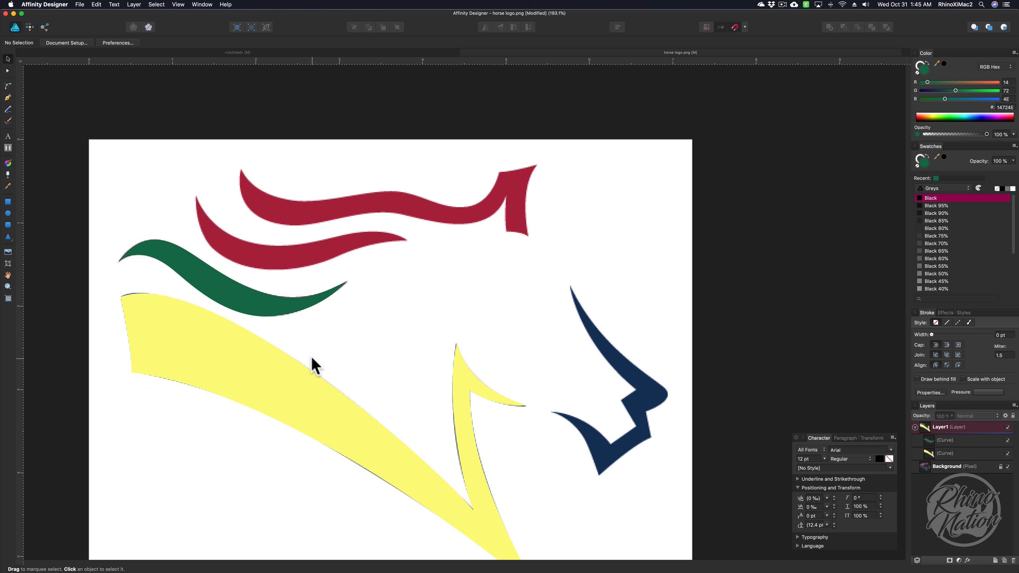
key(space)
drag(393, 397, 373, 331)
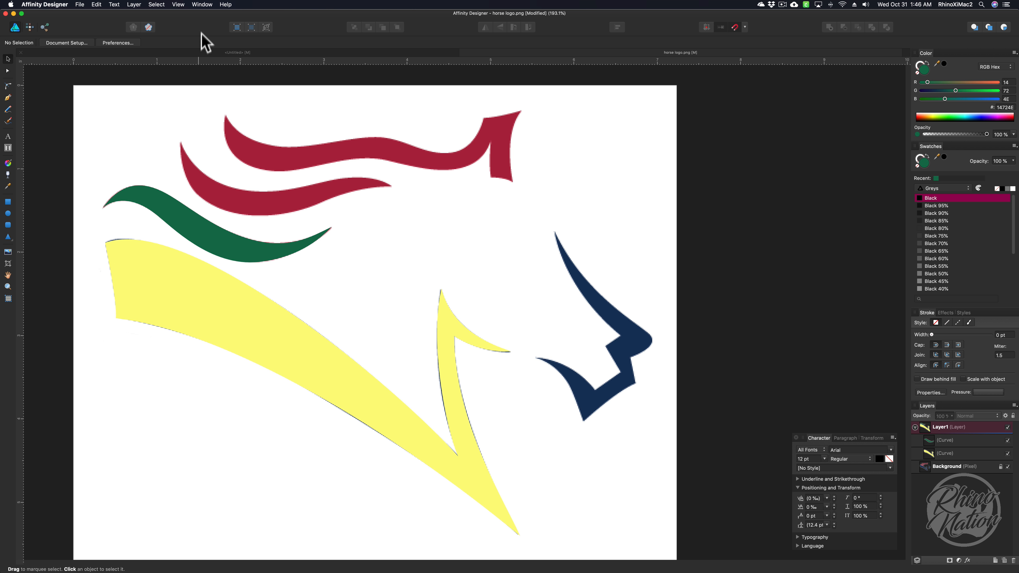
drag(185, 31, 185, 31)
Switch to the untitled document and customize the tools panel by adding the Cat tool directly below the Triangle tool
click(275, 53)
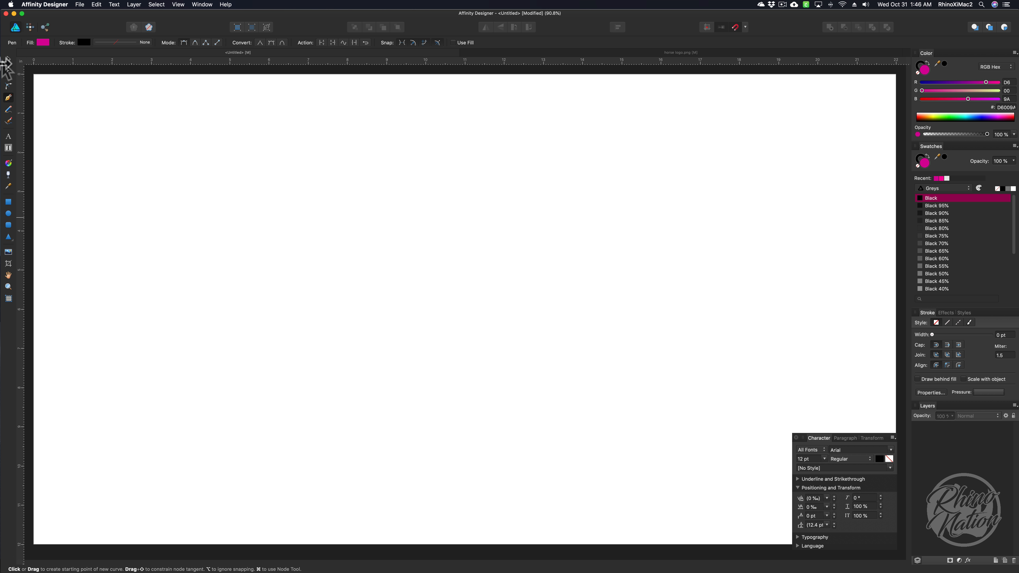
click(180, 4)
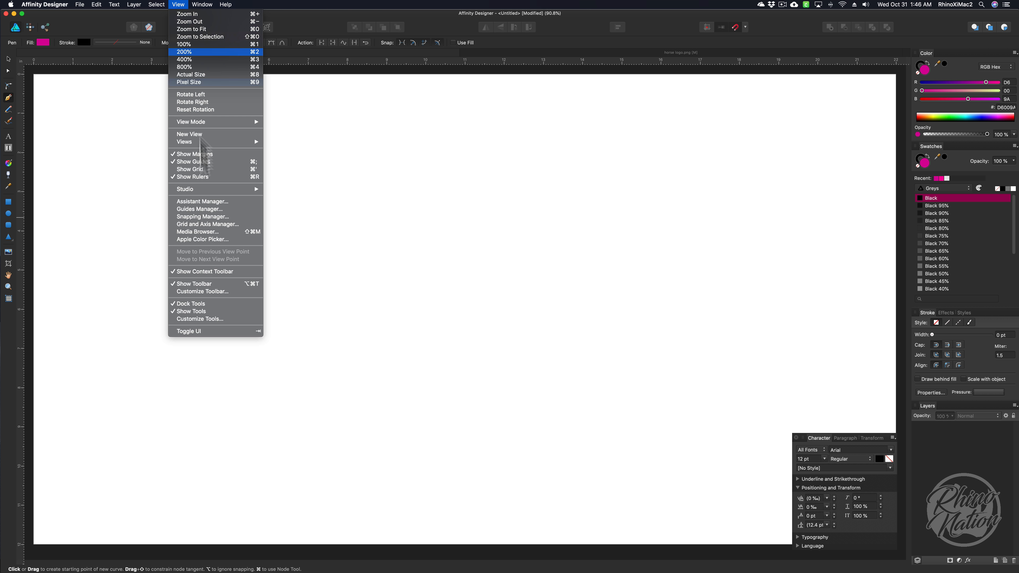
click(199, 319)
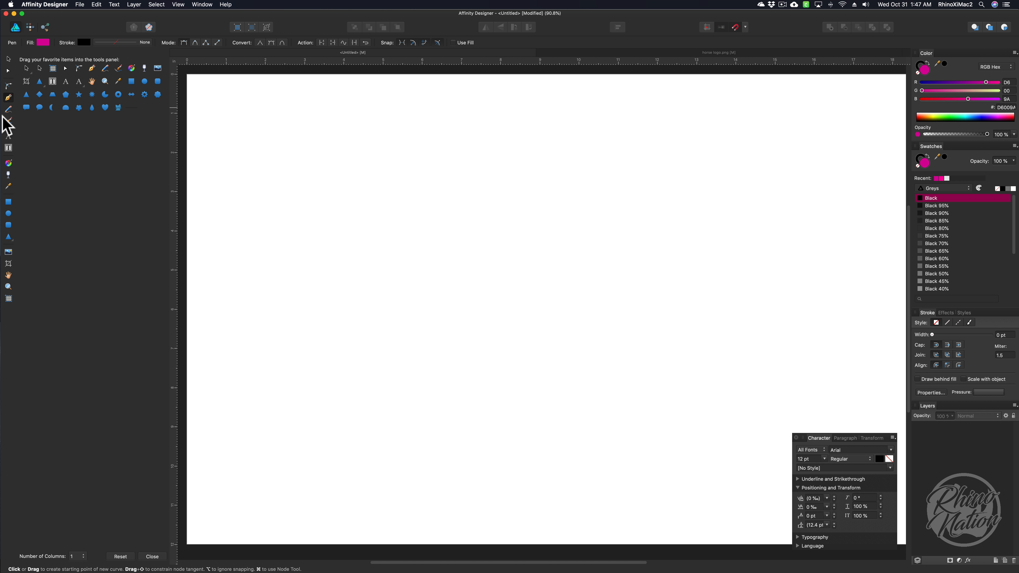
mouse_move(10, 277)
mouse_down()
mouse_move(8, 291)
mouse_move(10, 269)
mouse_up()
mouse_move(131, 108)
mouse_down()
mouse_move(120, 120)
mouse_move(8, 131)
mouse_up()
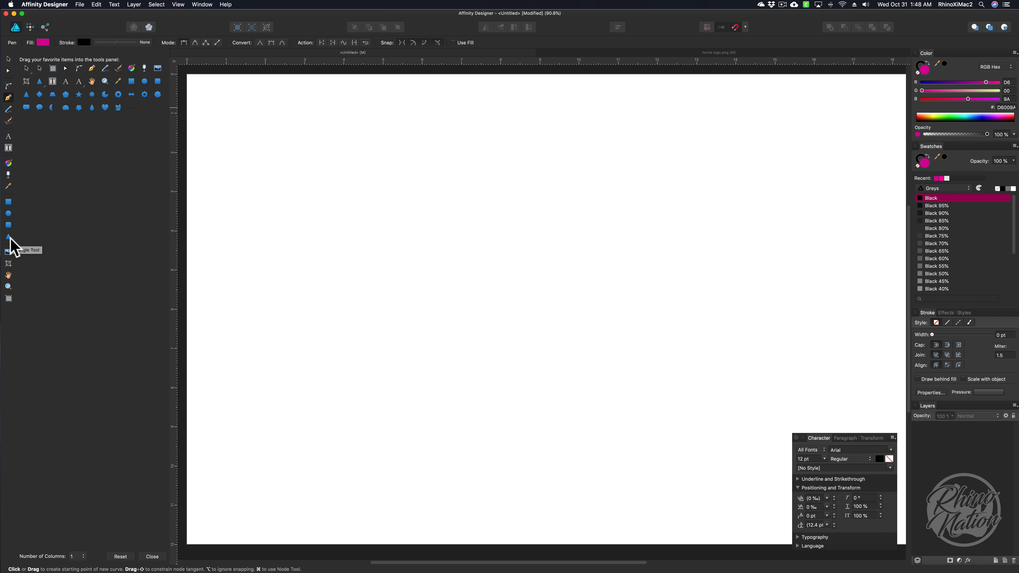
drag(118, 108, 9, 246)
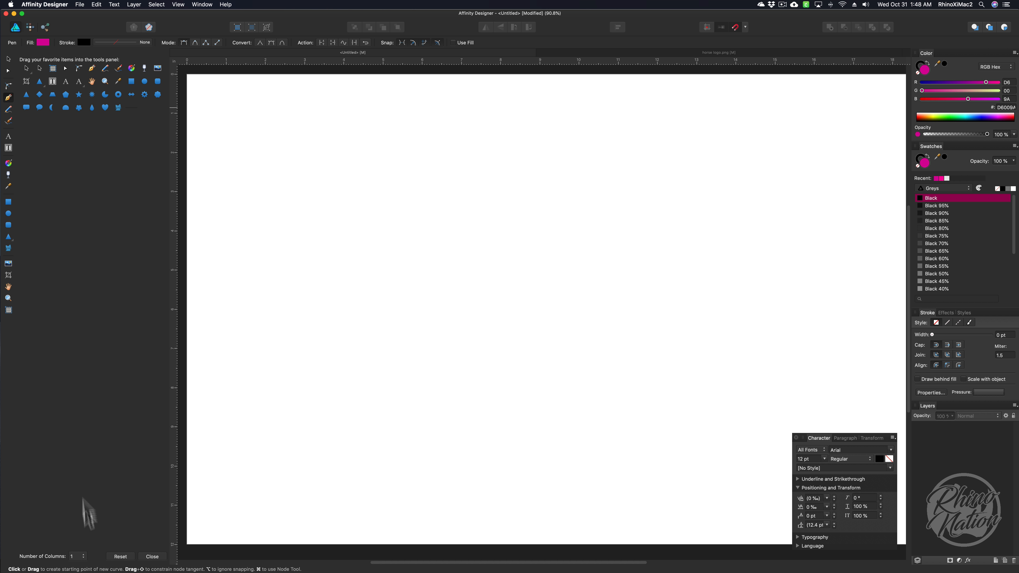
Try 2 and 8 columns for the tools panel, return it to 1 column, and close the tool customization
click(79, 557)
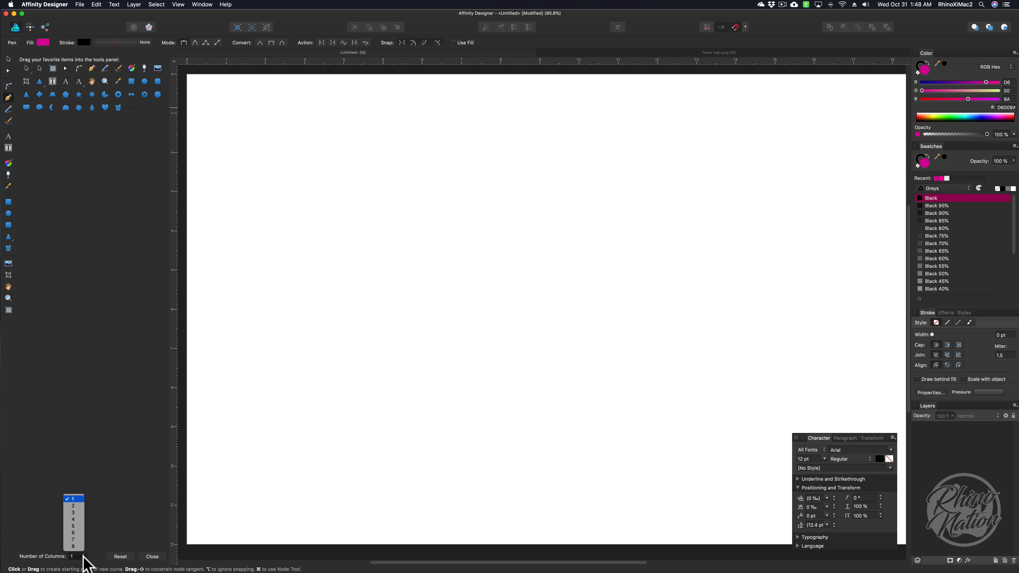
click(74, 506)
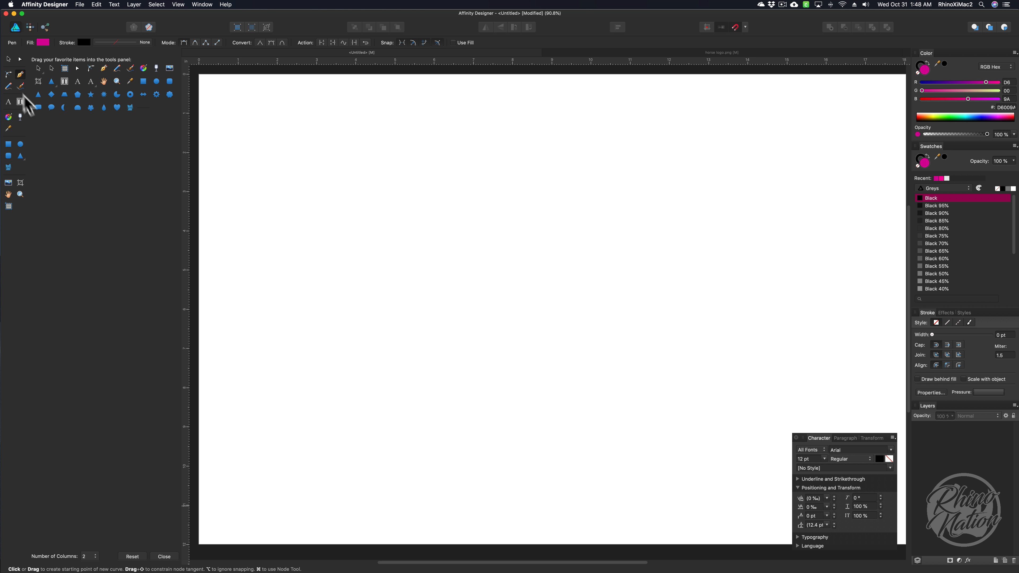
click(89, 557)
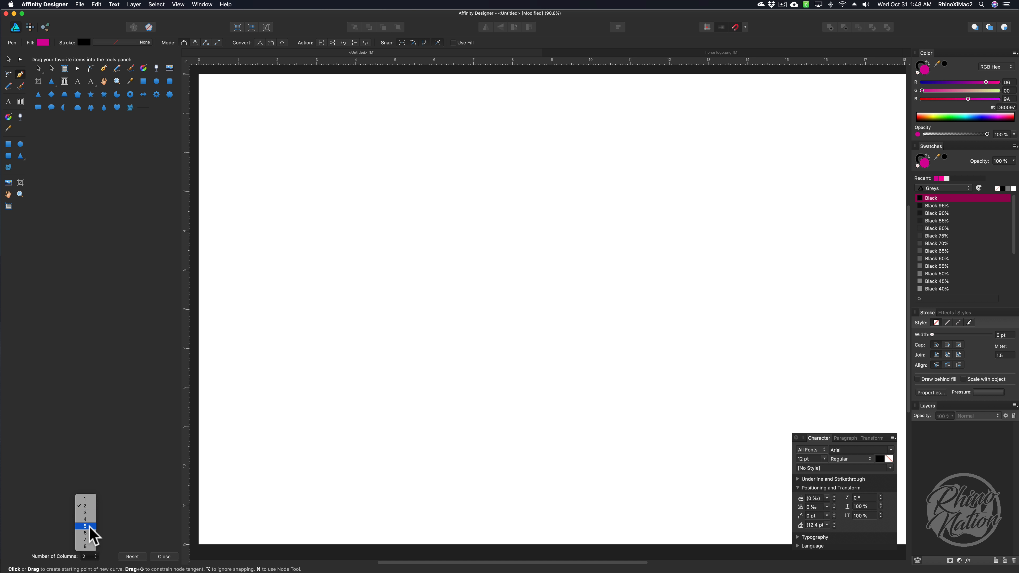
click(86, 547)
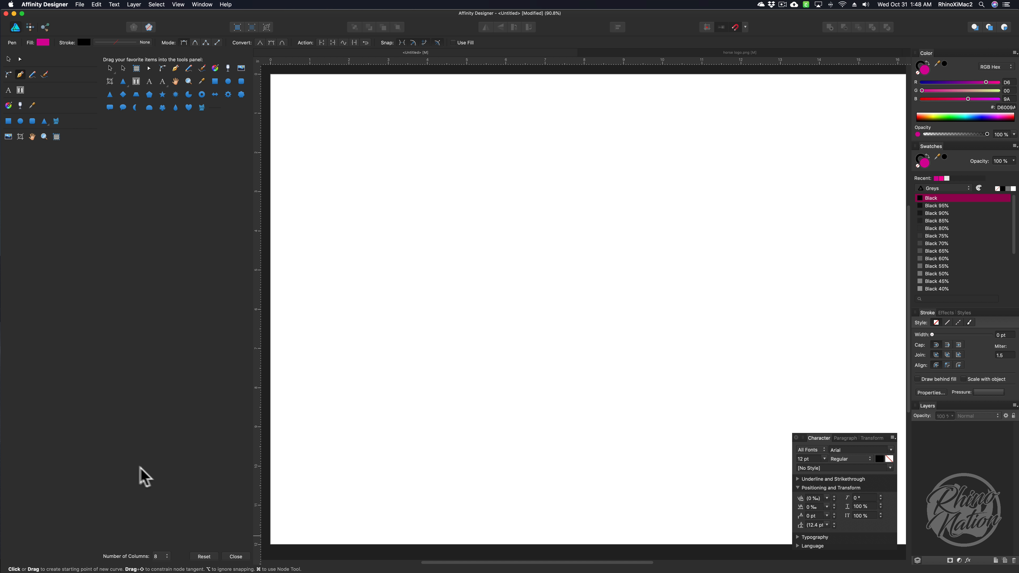
click(160, 557)
click(157, 509)
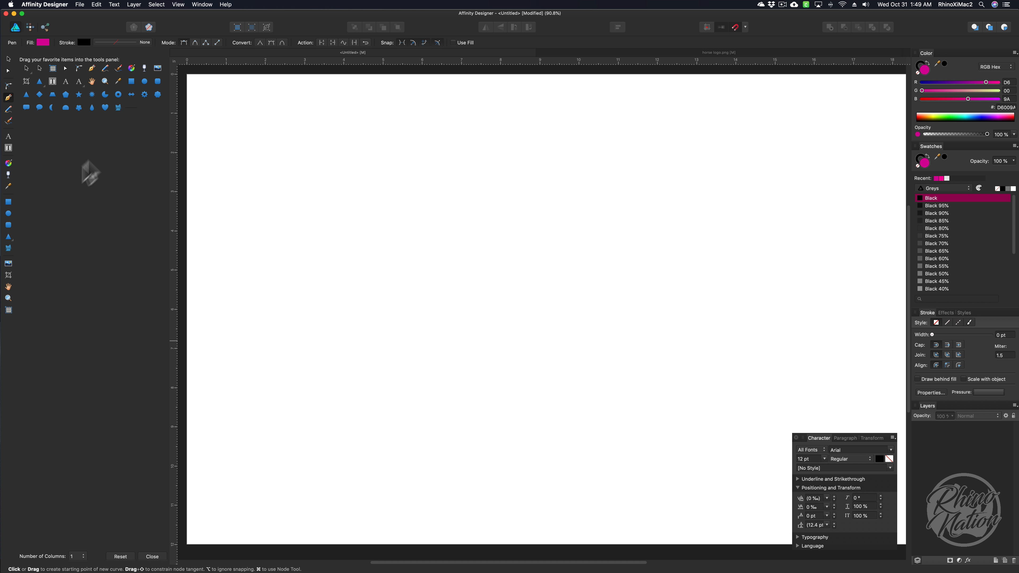
click(150, 557)
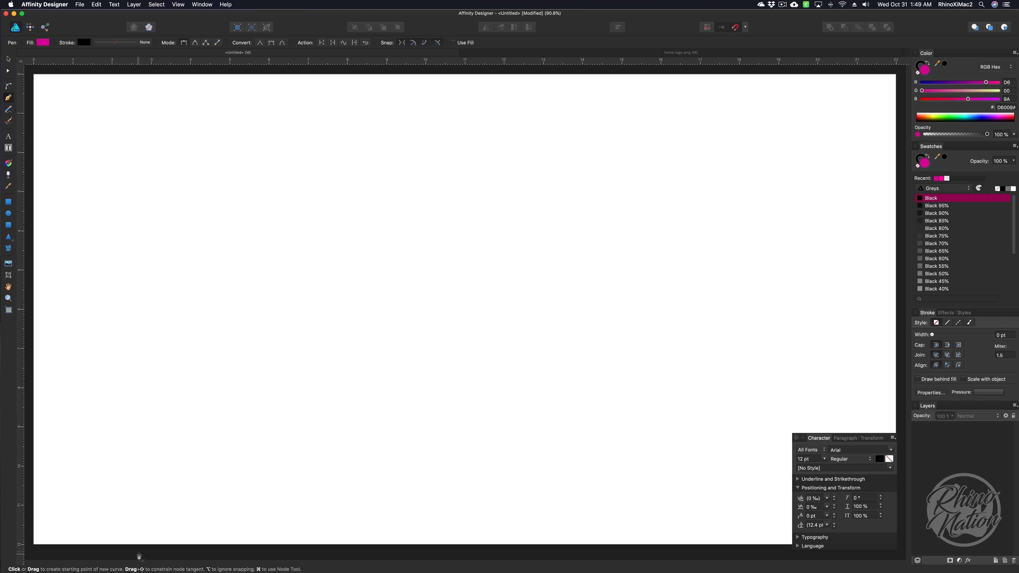
Draw a trial magenta cat with the Cat tool, enlarge it across the left half of the page, and delete it
click(8, 248)
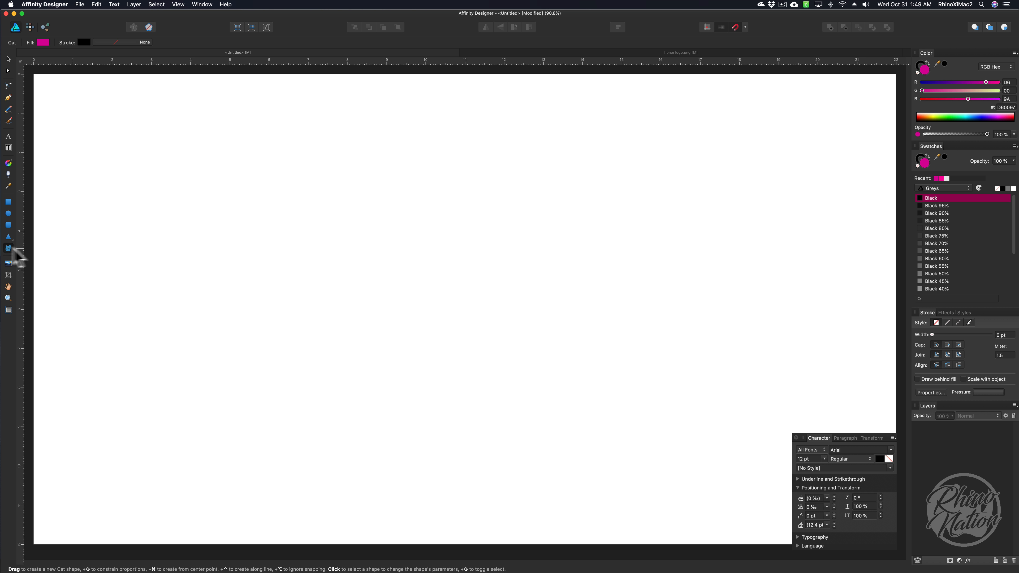
drag(191, 239, 423, 467)
drag(400, 253, 488, 182)
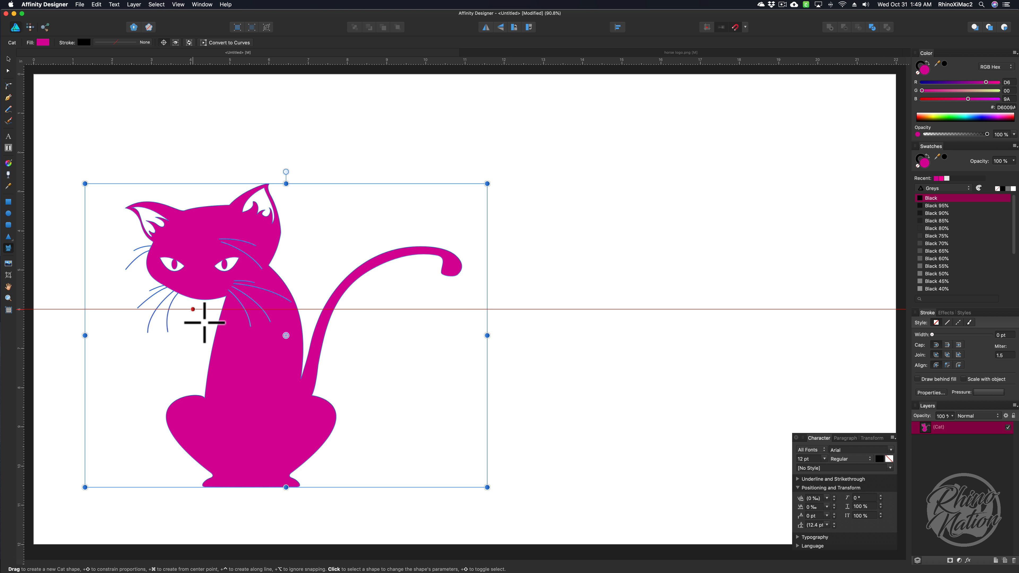
key(BackSpace)
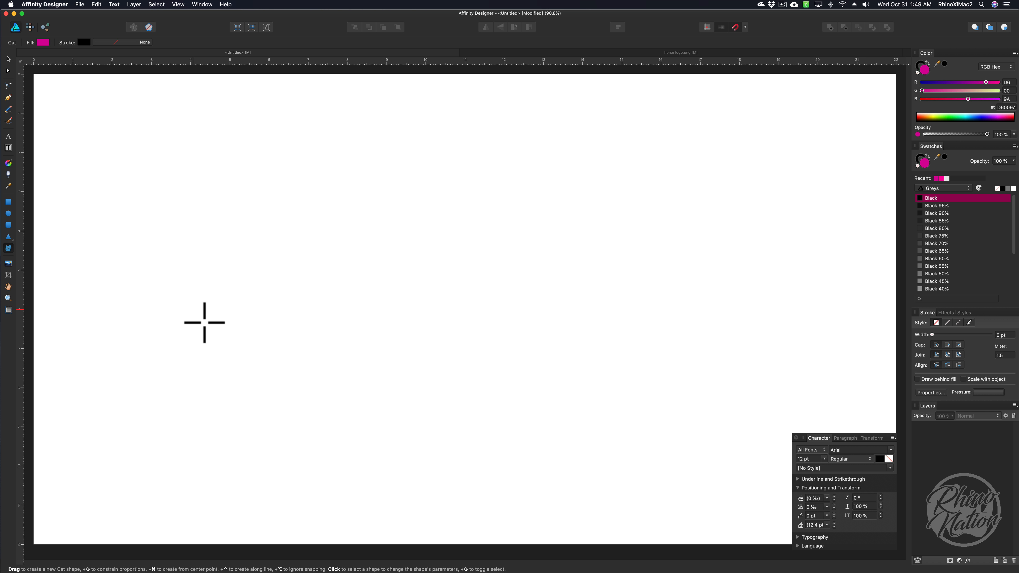